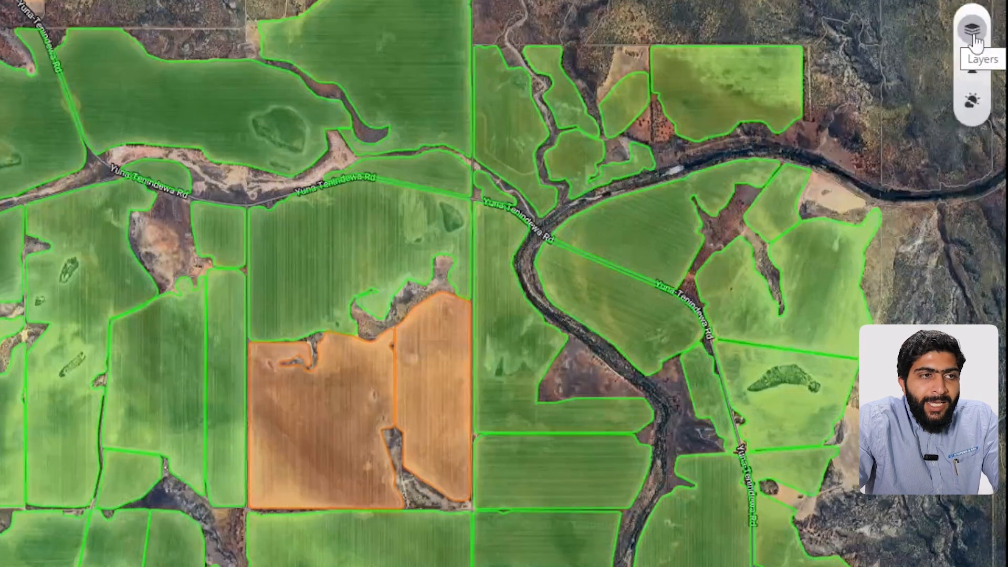
Display all swaths on the farm map from the resource layers.
click(973, 31)
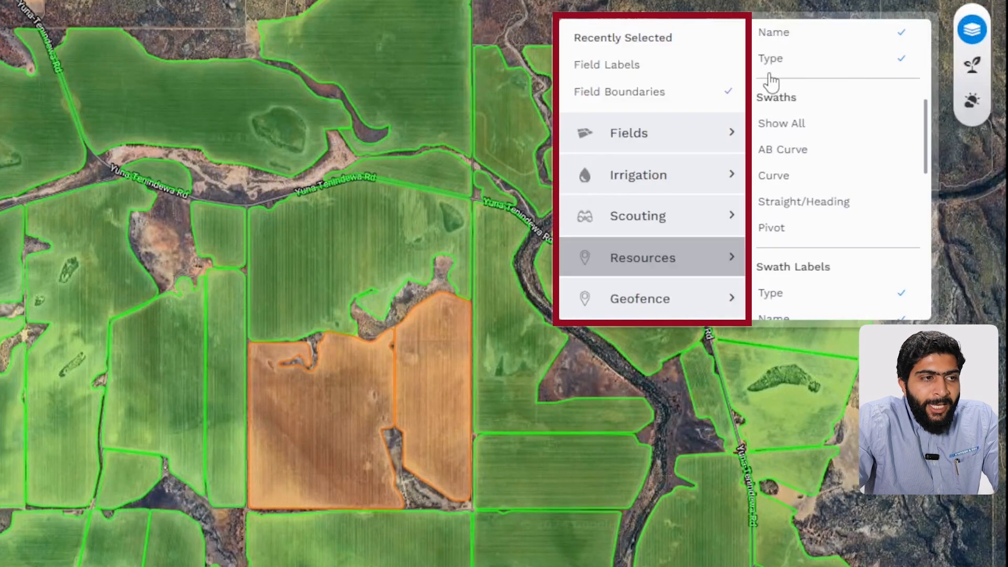
click(634, 267)
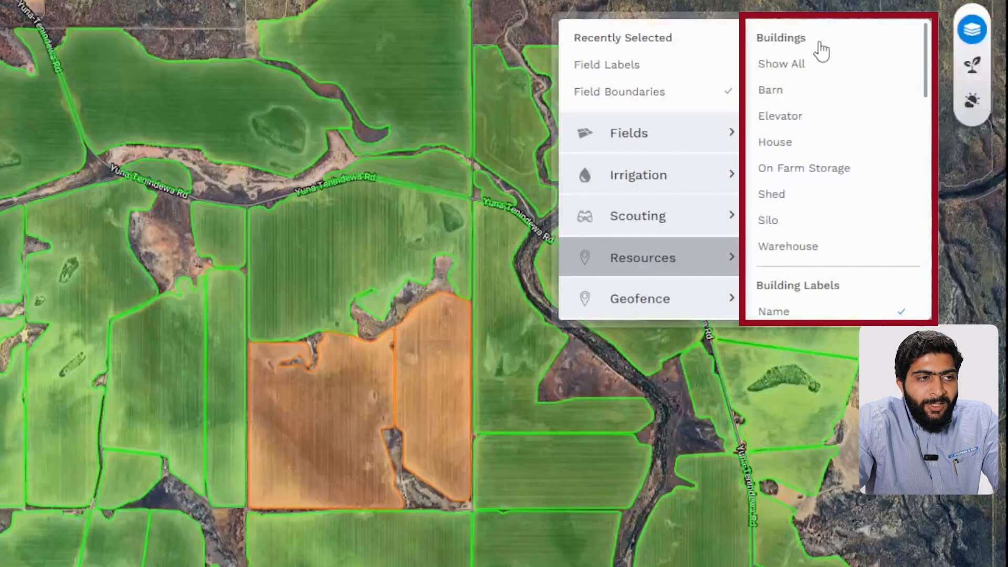
scroll(846, 141, down, 2)
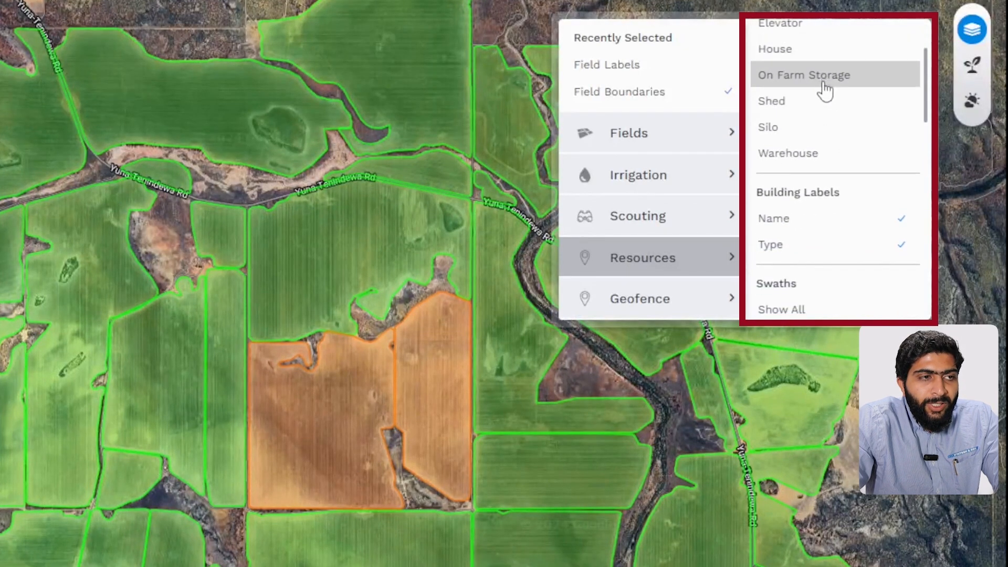
scroll(828, 189, down, 2)
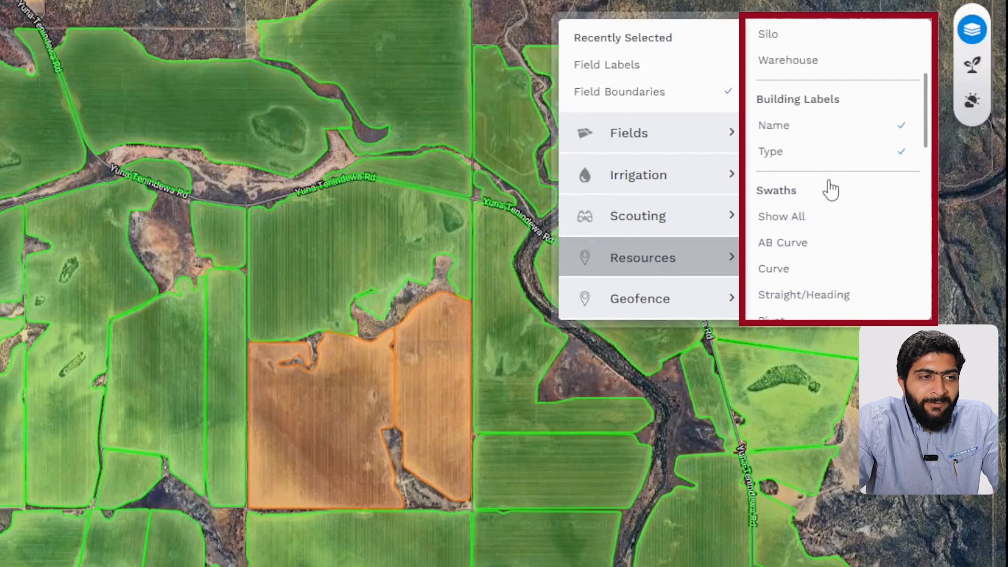
scroll(828, 174, down, 2)
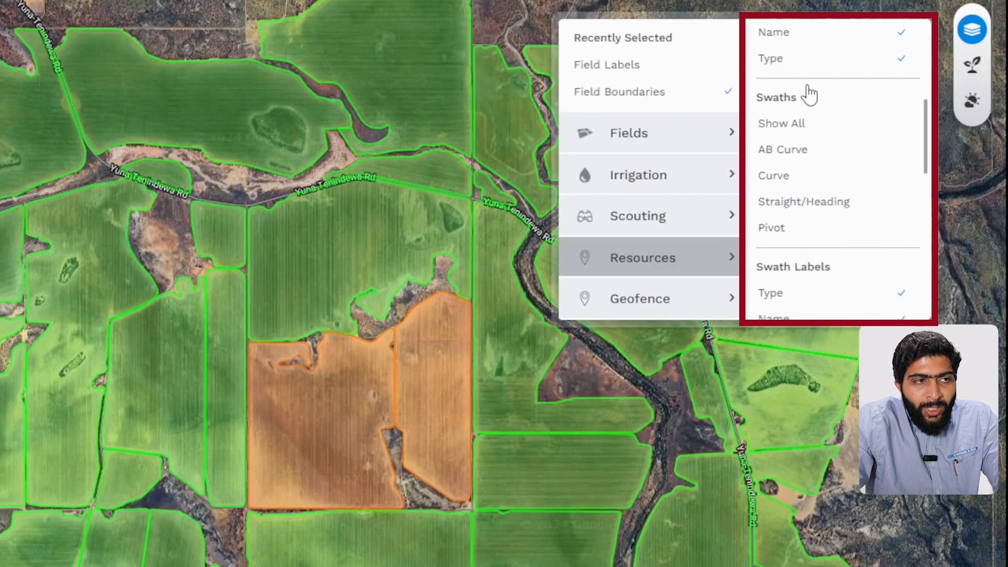
drag(798, 100, 758, 101)
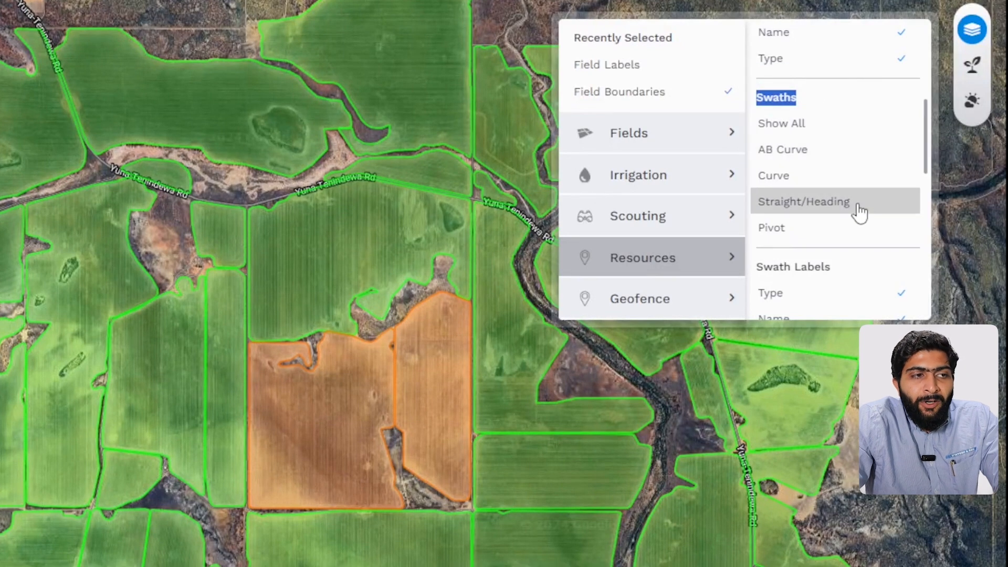
click(817, 126)
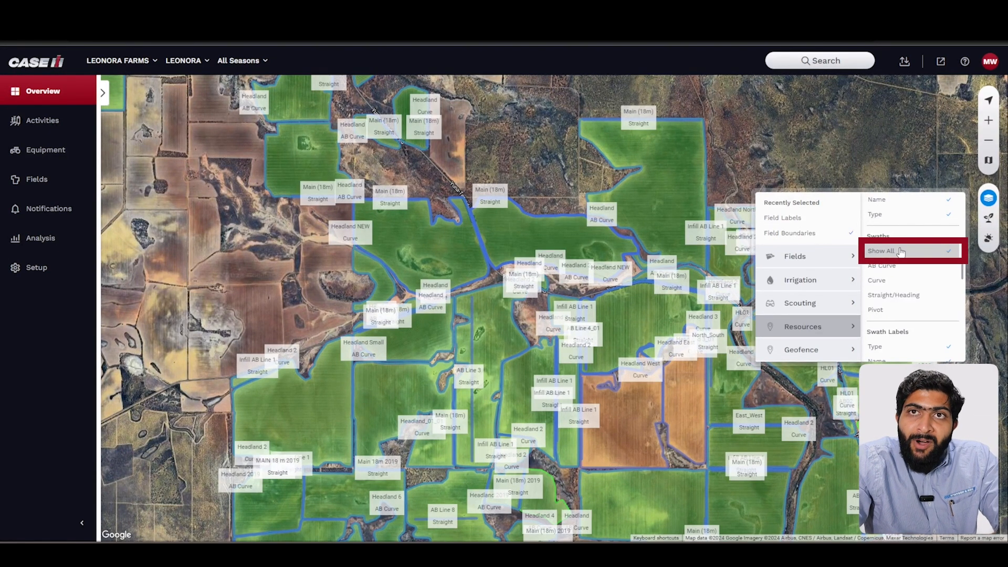
Show only the AB Curve swaths on the map, followed by only the Curve swaths.
click(901, 266)
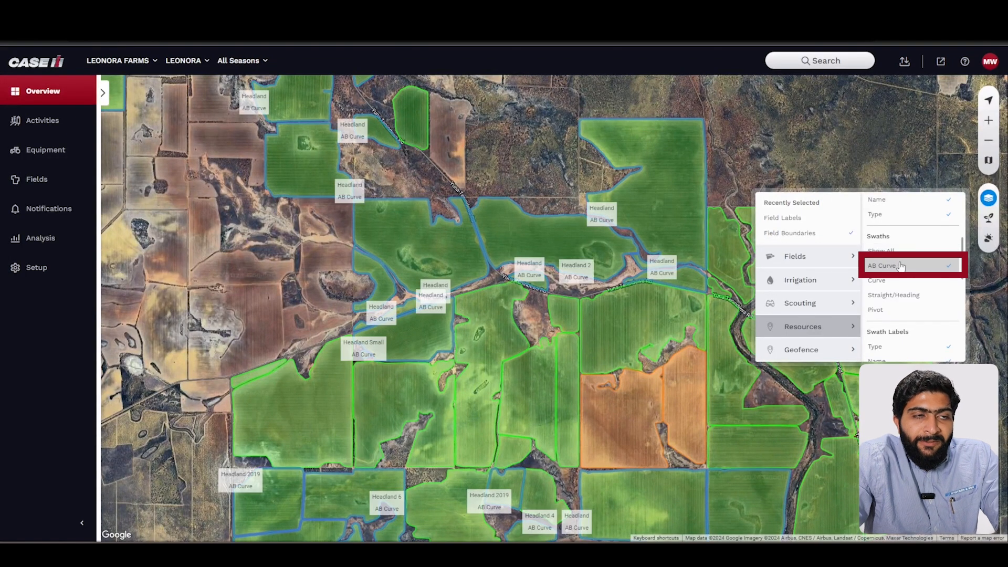
click(899, 278)
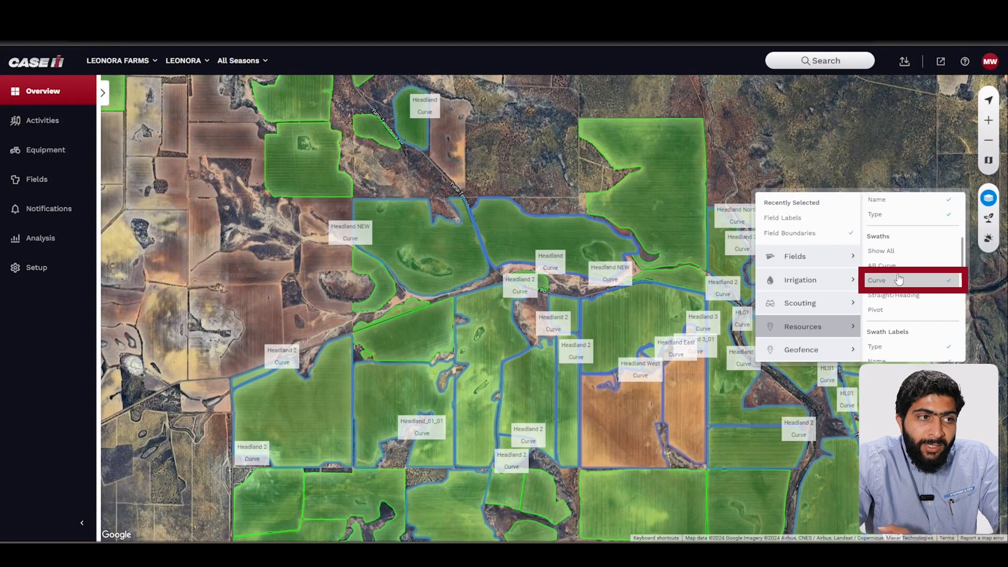
click(900, 279)
Display only the Straight/Heading swaths on the map and close the layer options.
click(909, 297)
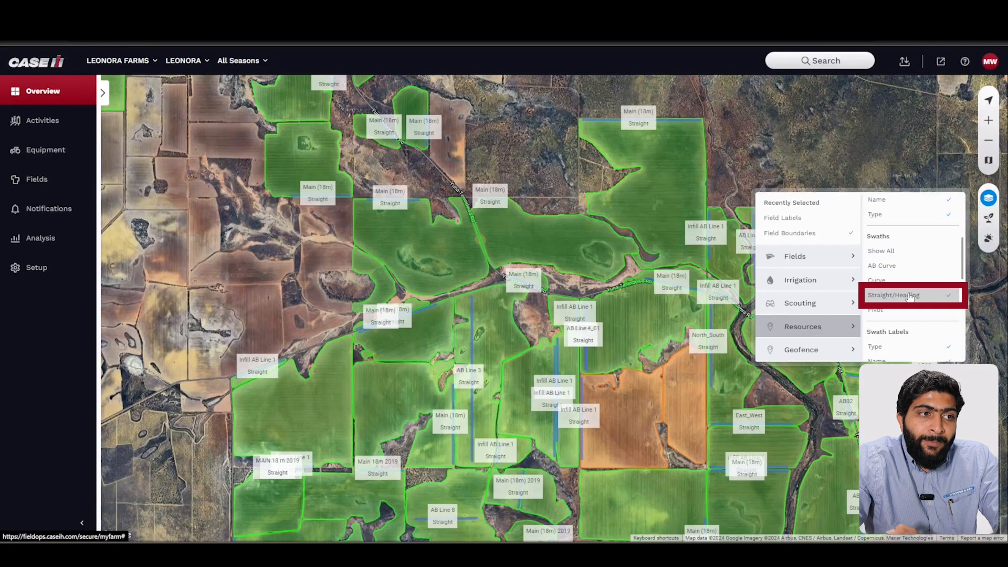
click(909, 296)
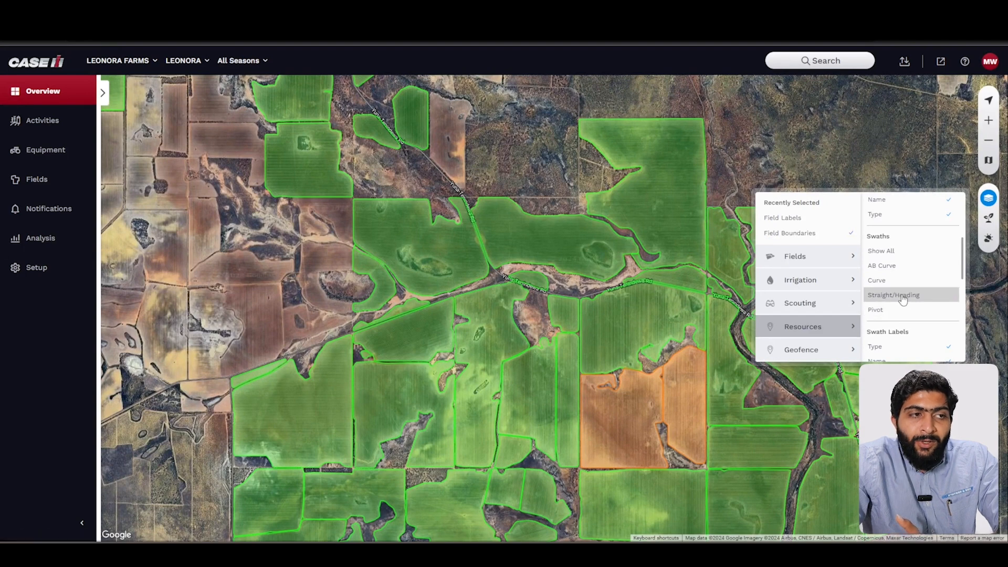
click(904, 297)
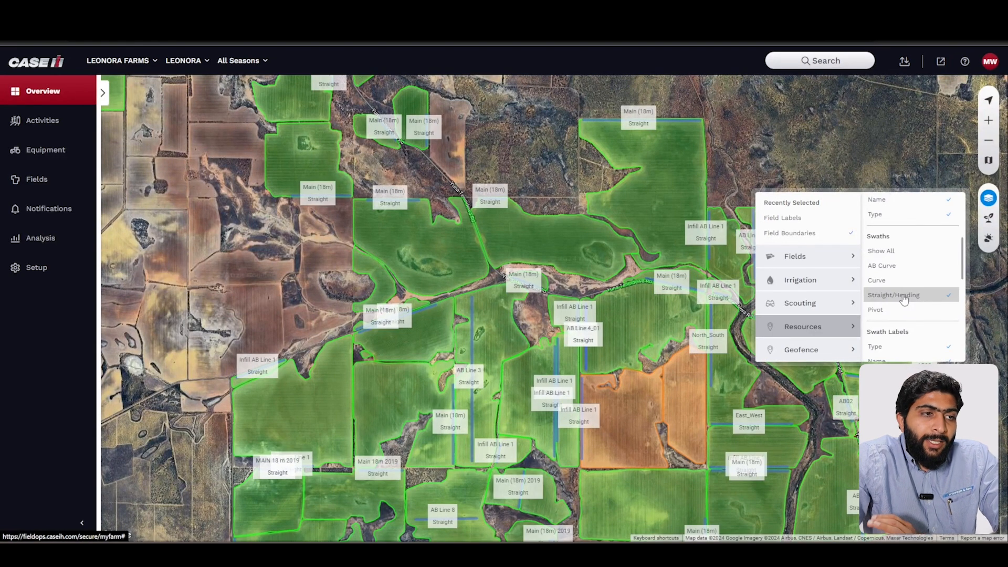
click(986, 201)
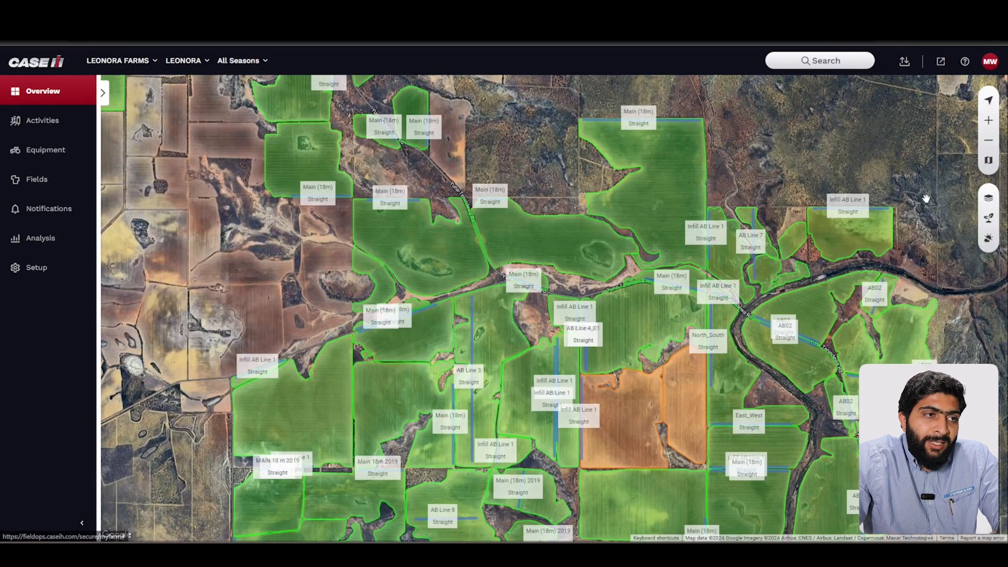
Open the list of swaths in the field setup.
click(29, 272)
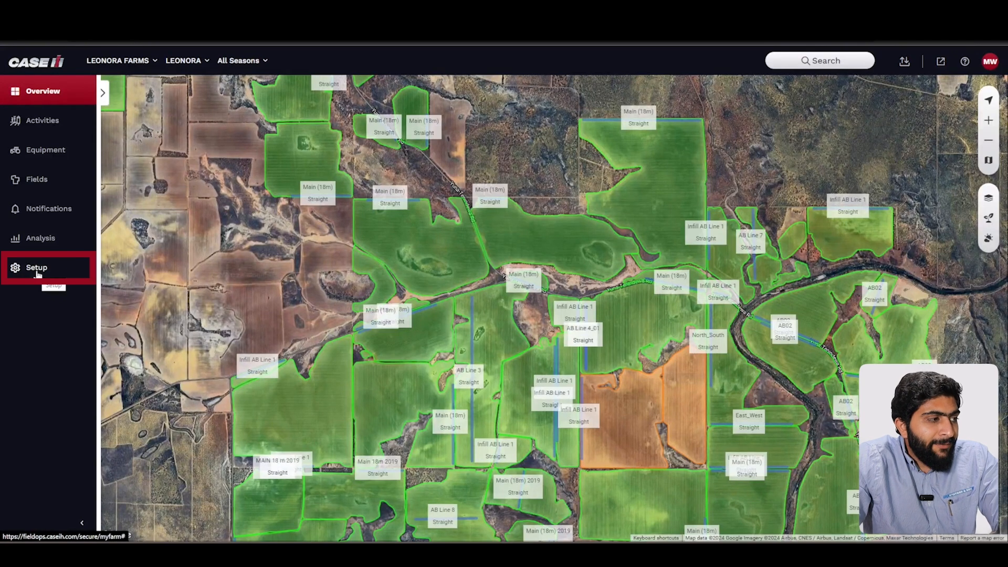
click(38, 273)
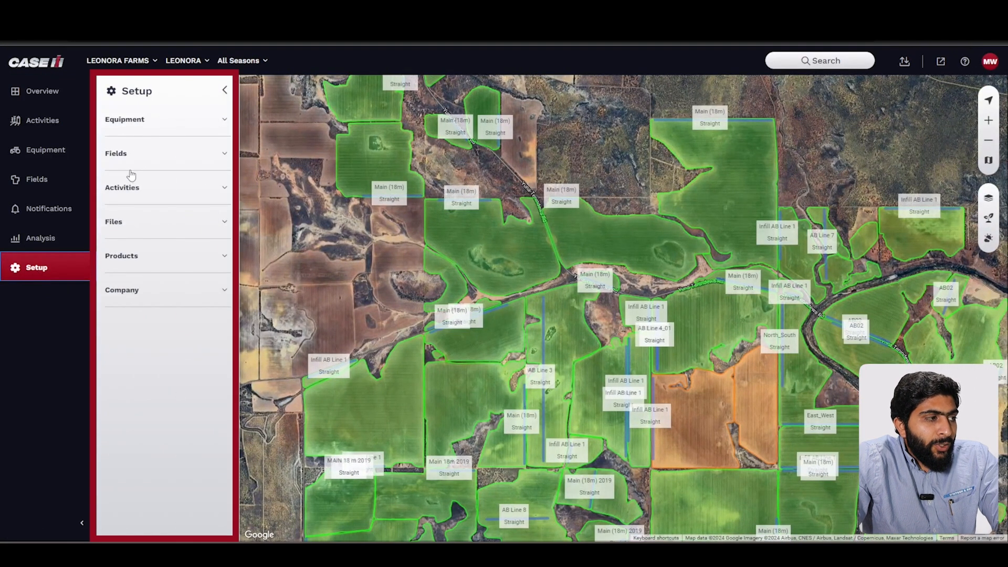
click(141, 157)
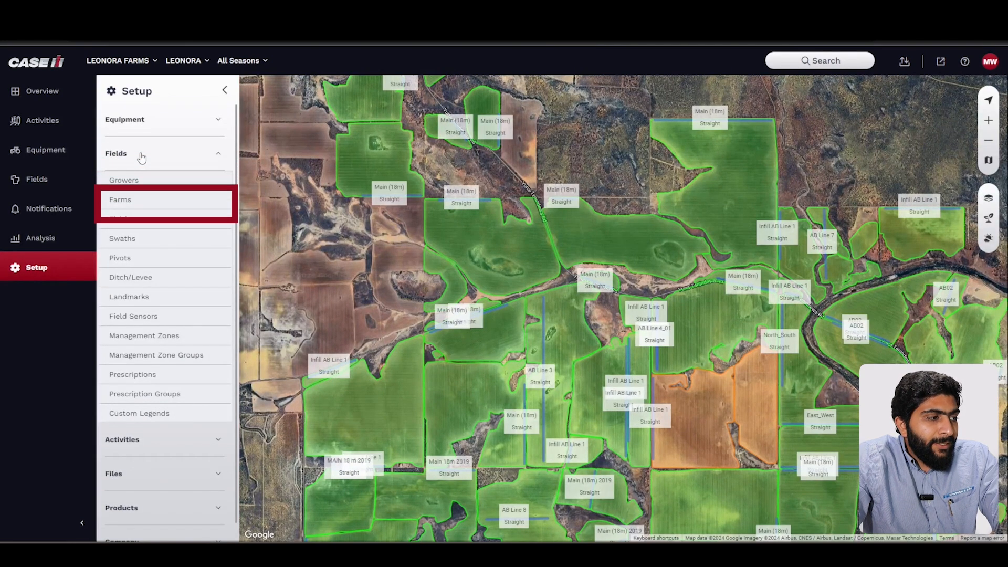
click(123, 239)
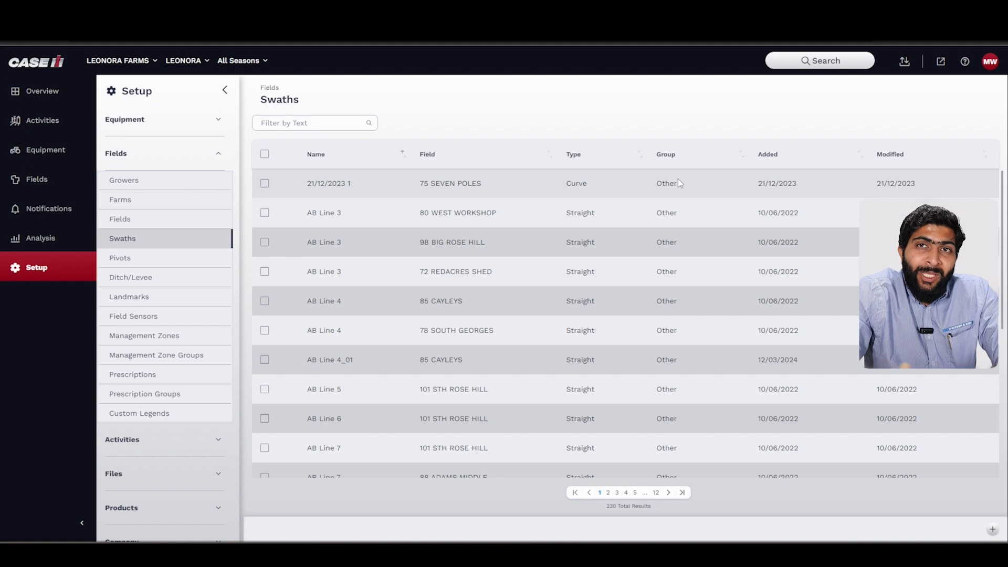
Start a new swath named AB for field 01 PUB, with group Other and type Straight.
click(993, 530)
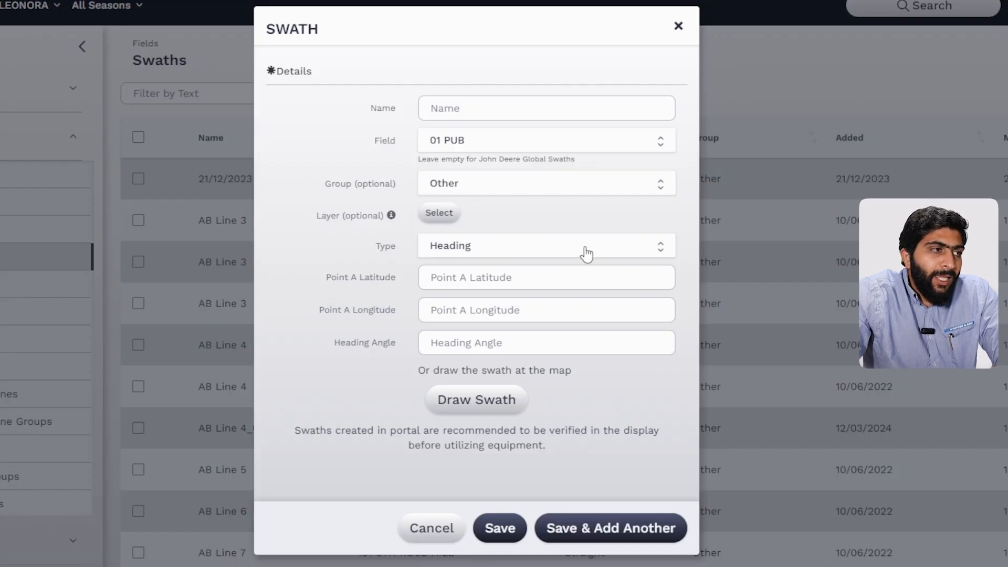
click(541, 111)
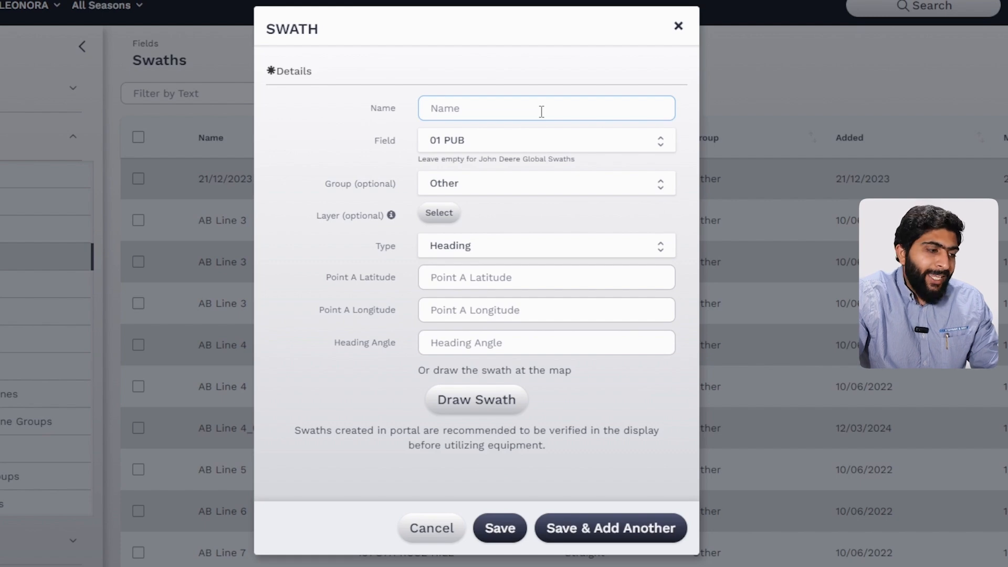
text(AB)
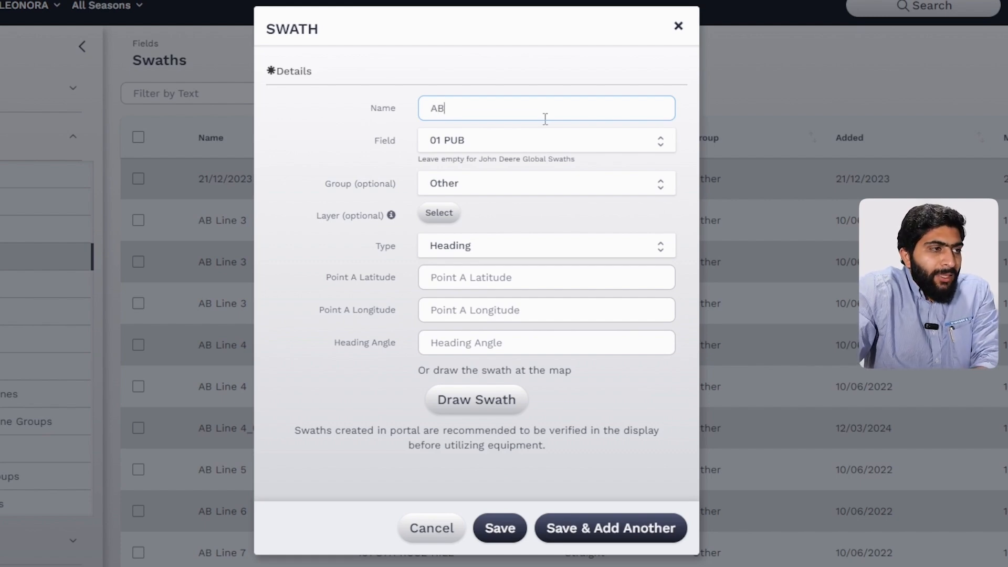
click(532, 147)
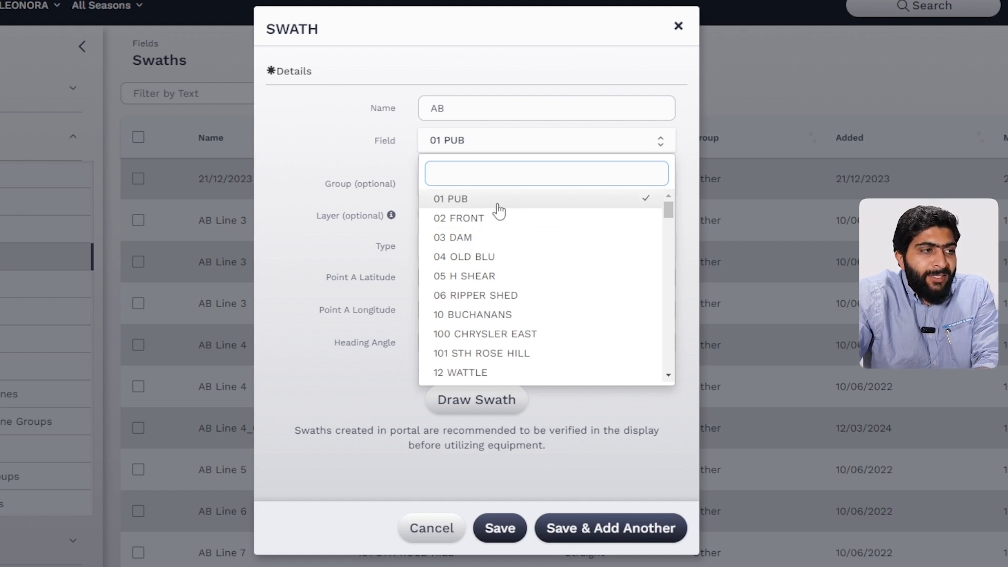
click(361, 158)
click(537, 192)
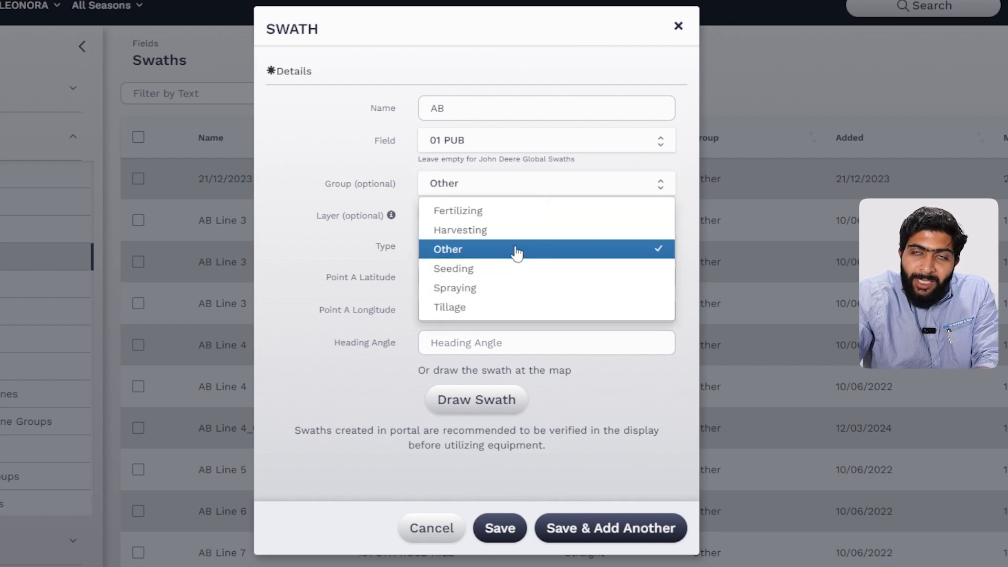
click(516, 250)
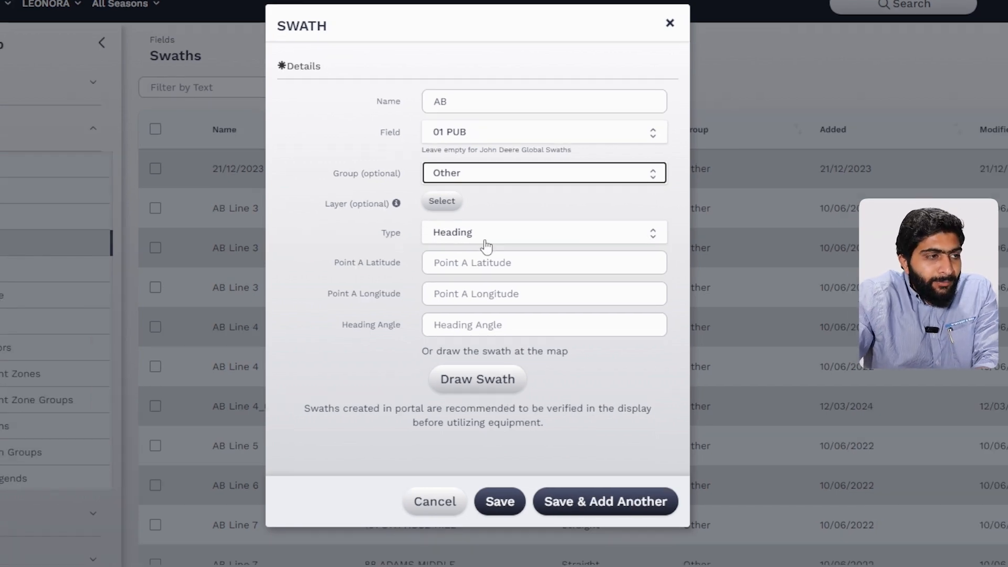
click(484, 252)
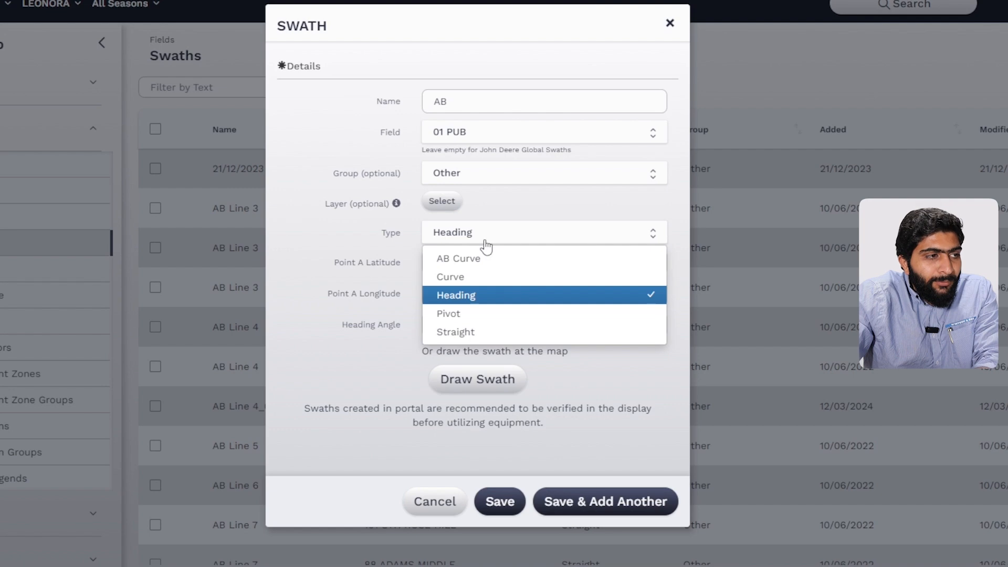
click(496, 332)
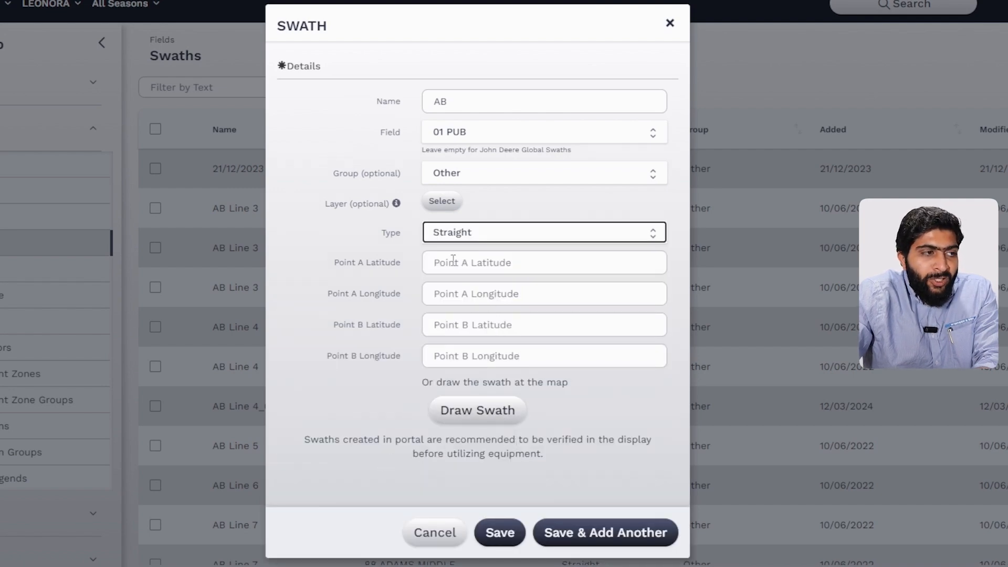
Draw the swath on the map along the upper edge of field 01 PUB, snapped to the nearest boundary, and accept it.
click(466, 412)
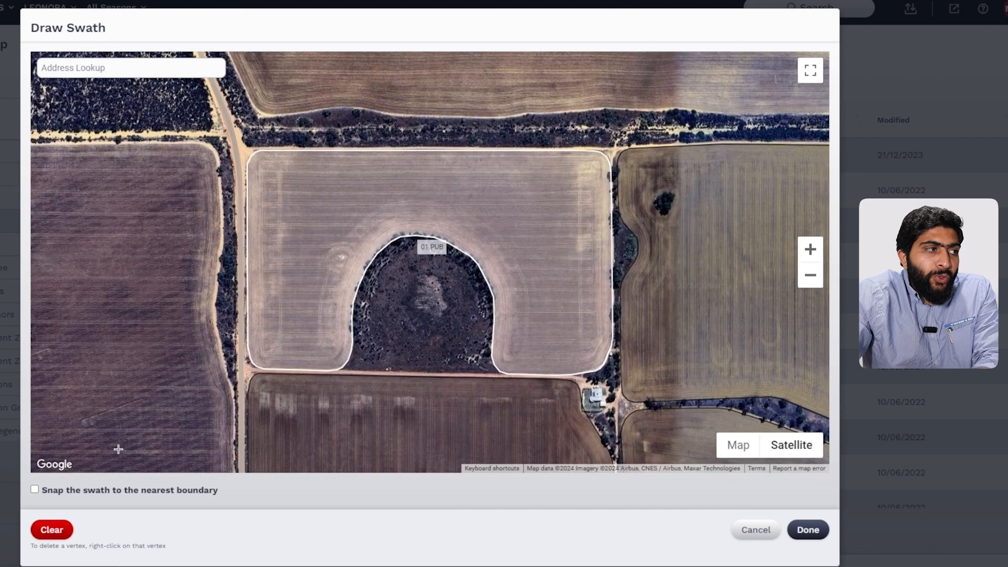
click(34, 490)
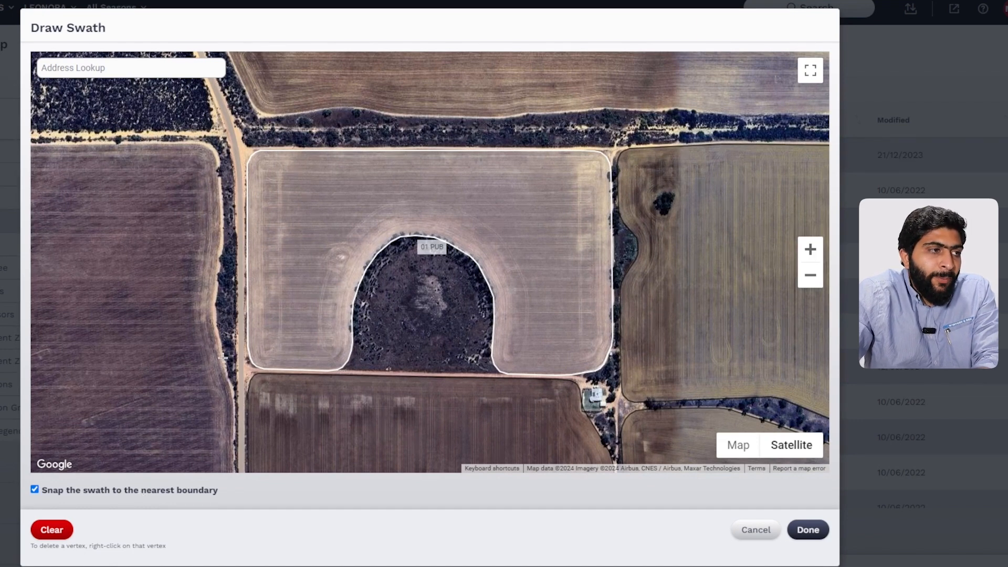
scroll(290, 150, up, 1)
scroll(290, 149, up, 1)
click(271, 160)
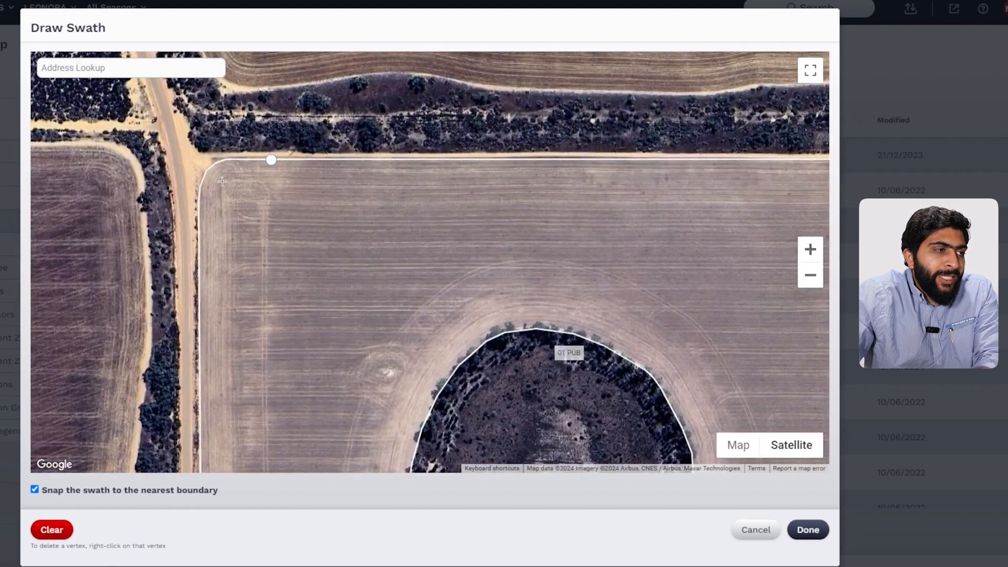
scroll(231, 179, down, 1)
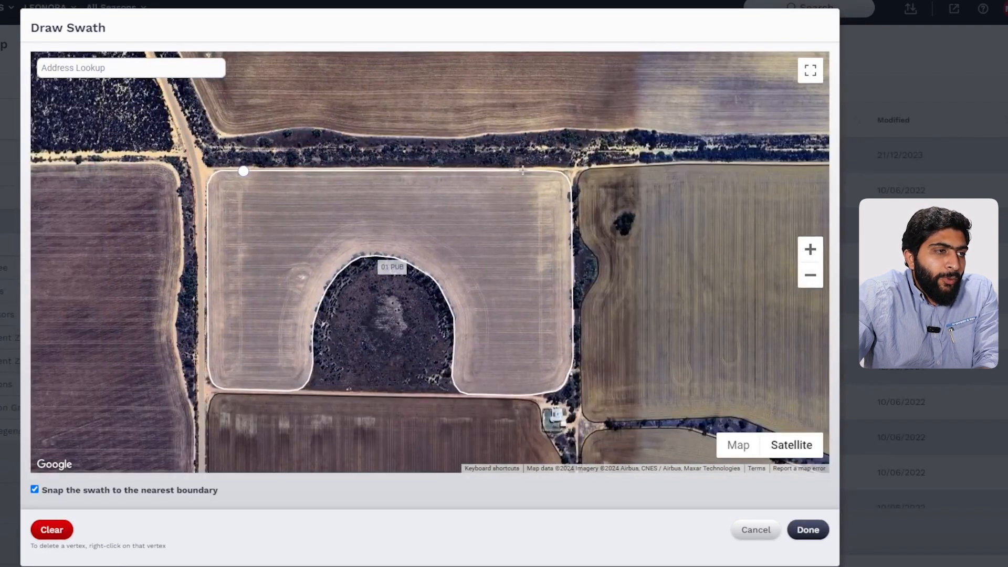
click(522, 169)
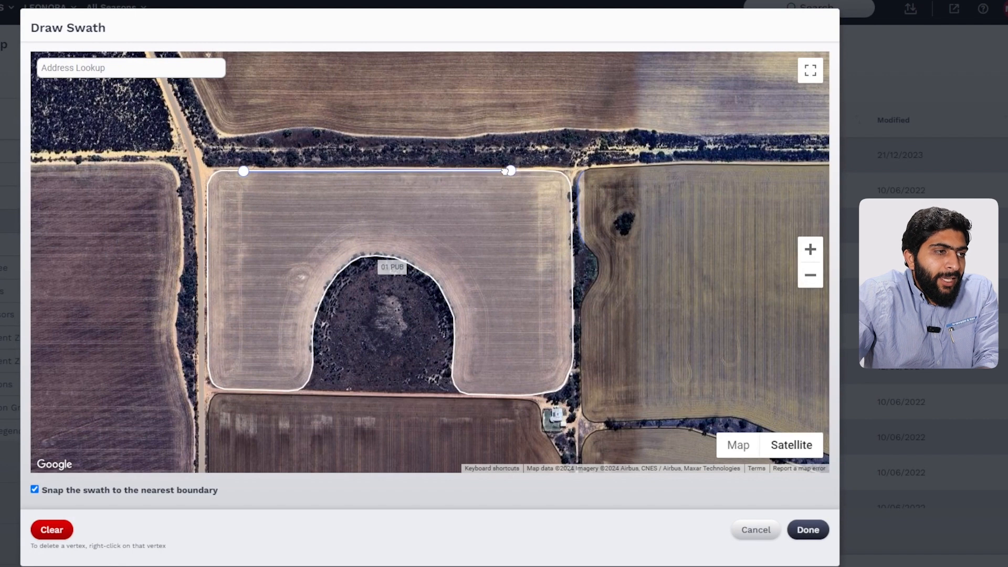
drag(243, 171, 245, 170)
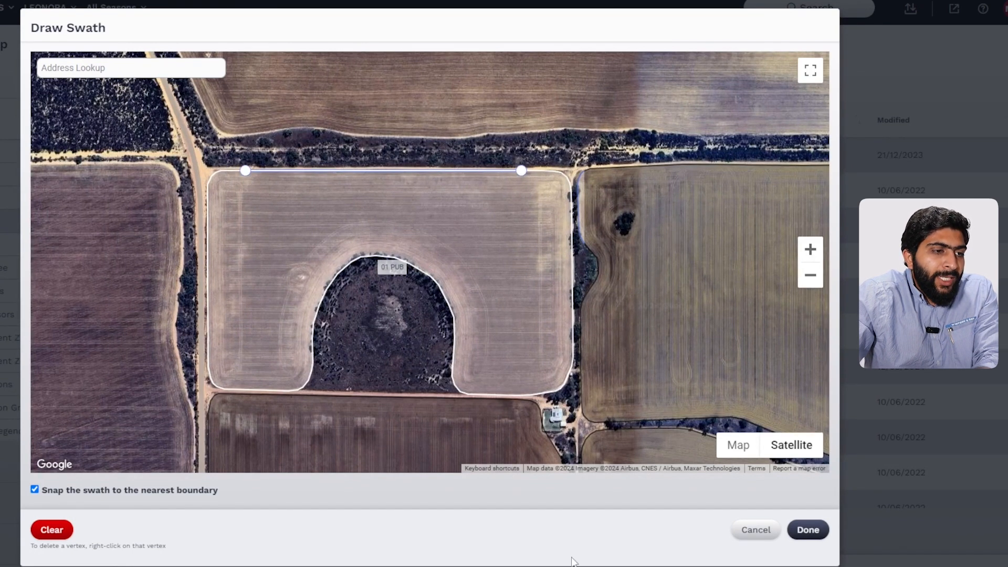
click(808, 530)
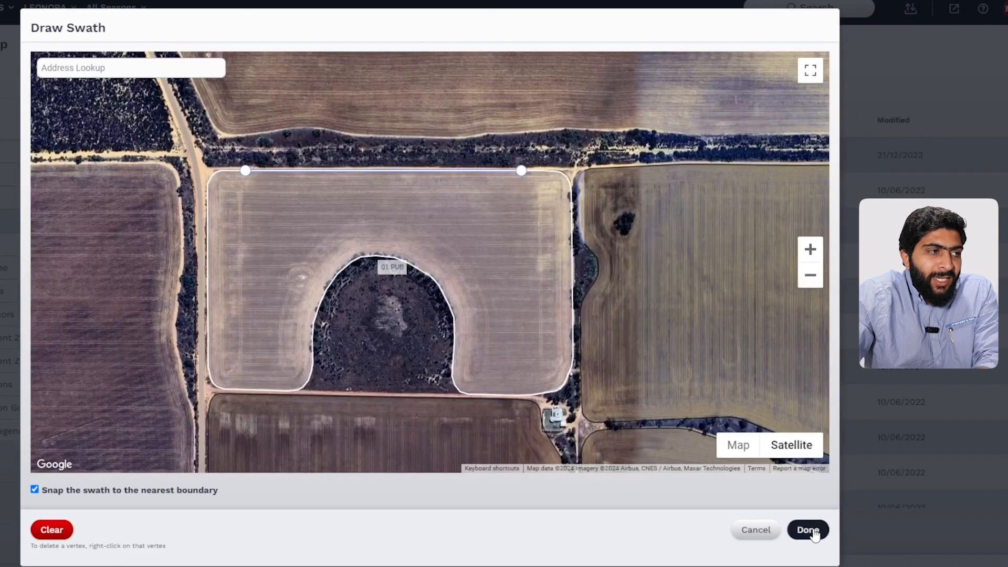
Check the drawn swath in the map preview and rename it AB Test.
scroll(363, 427, up, 5)
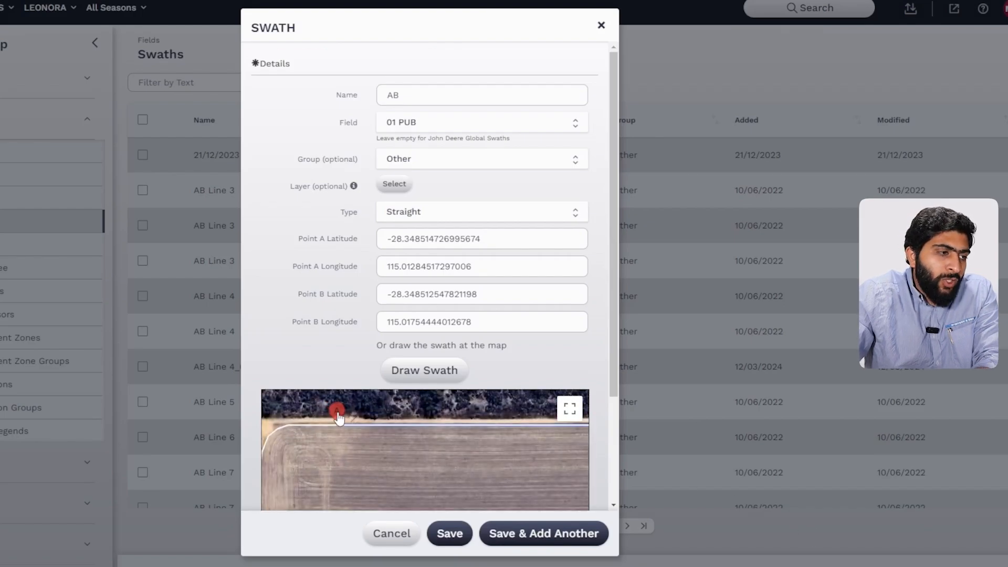
scroll(338, 417, down, 5)
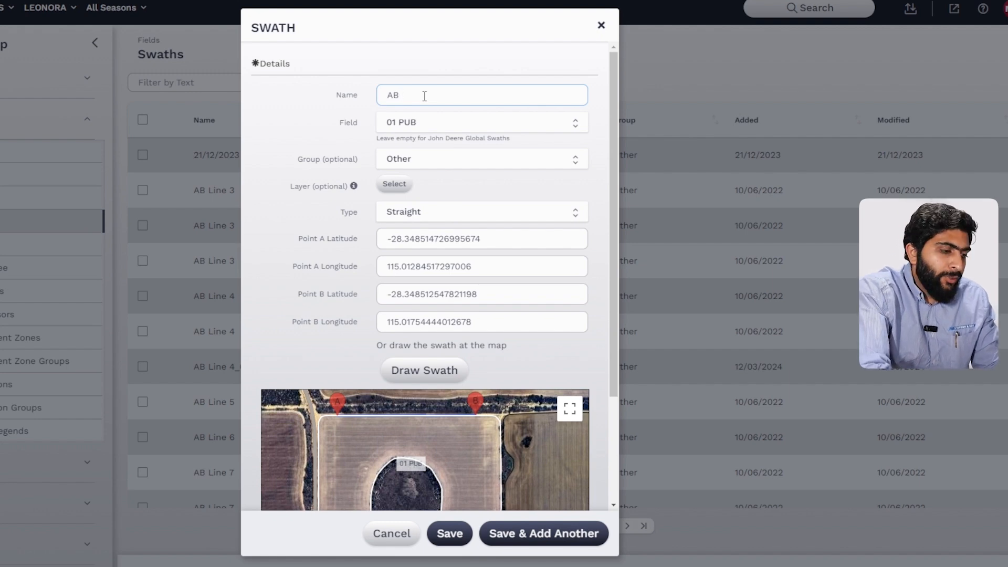
text(Test)
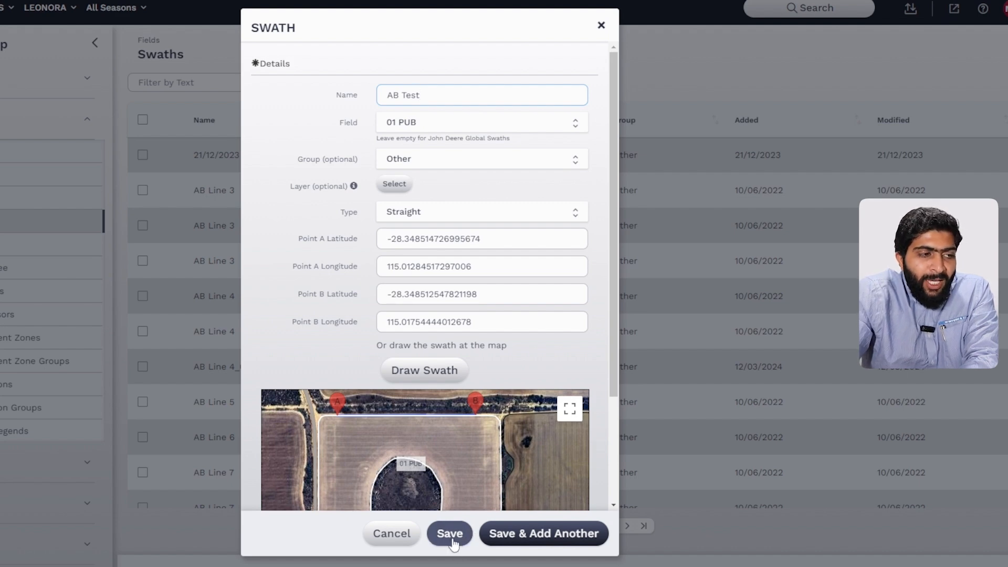
Save AB Test and start another swath named AB Angle for field 01 PUB, with group Other and type Heading.
click(543, 541)
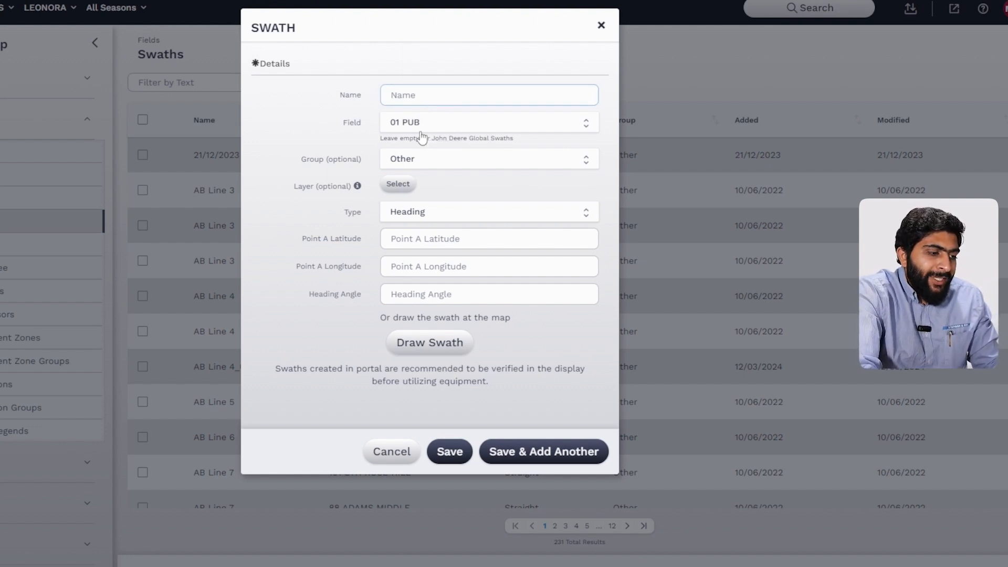
text(AB)
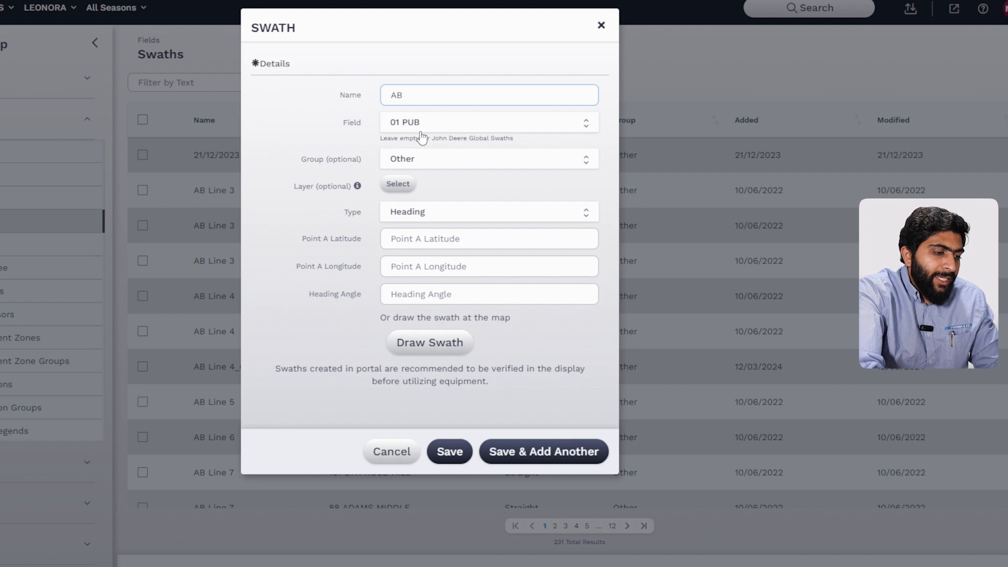
text( Angl)
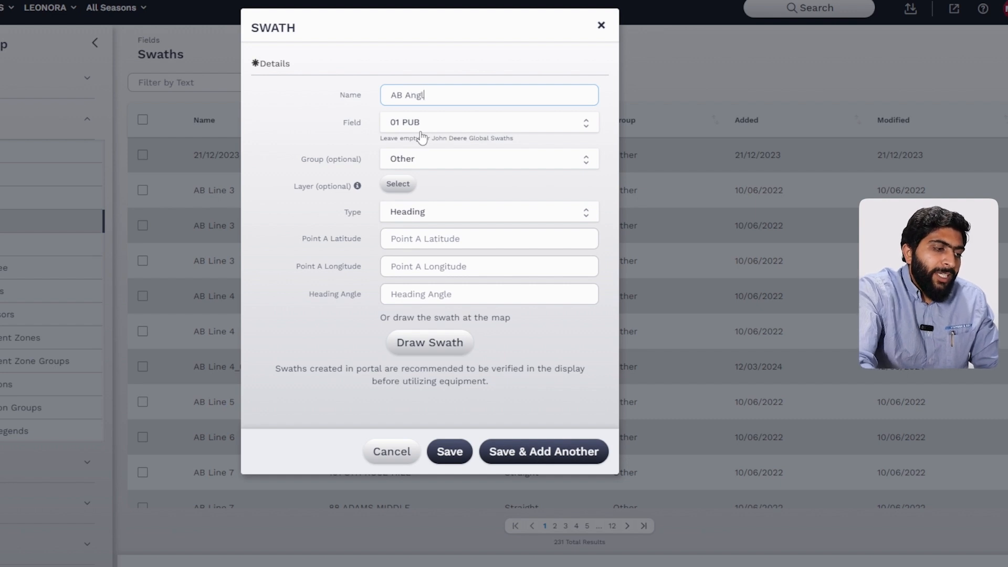
text(e)
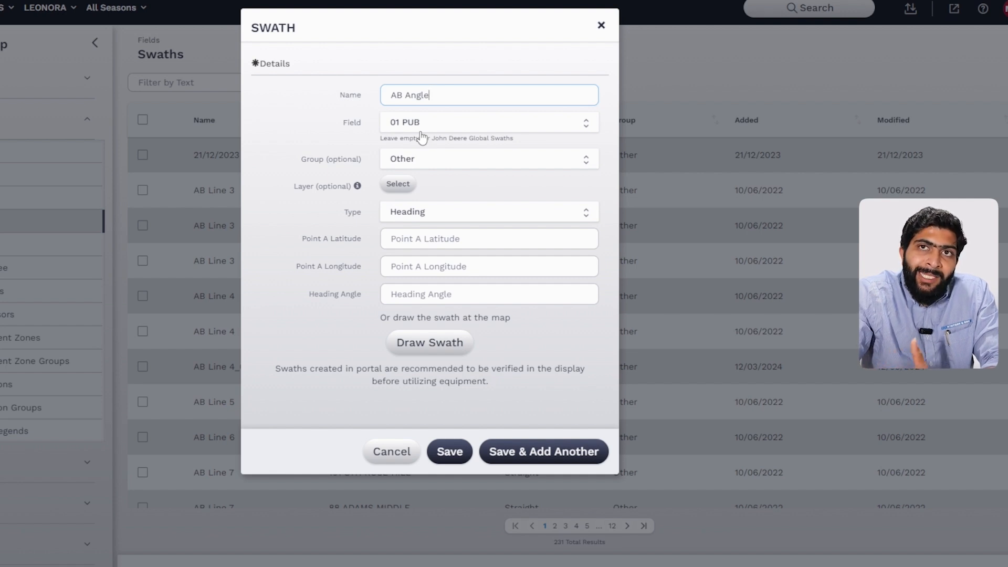
click(436, 164)
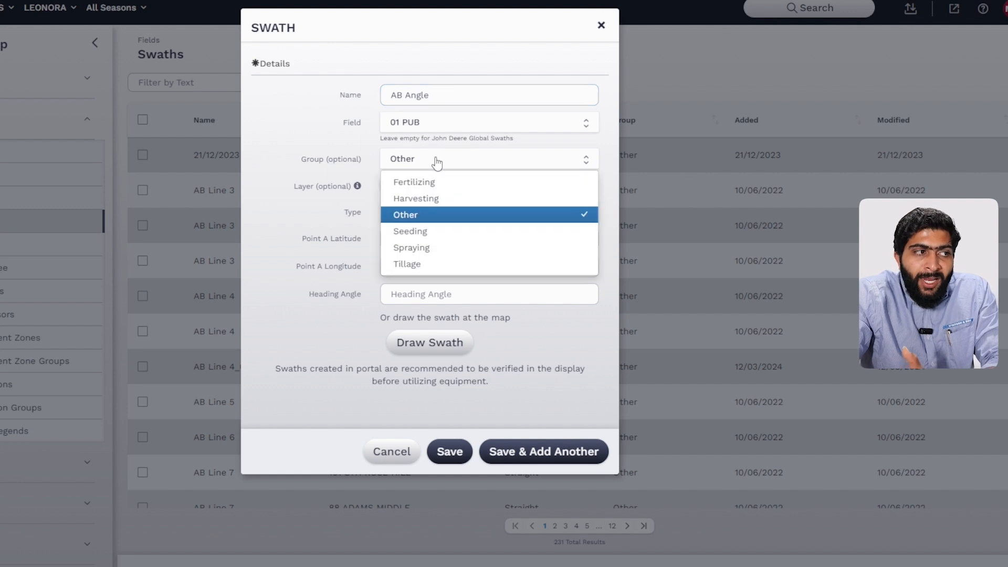
click(436, 161)
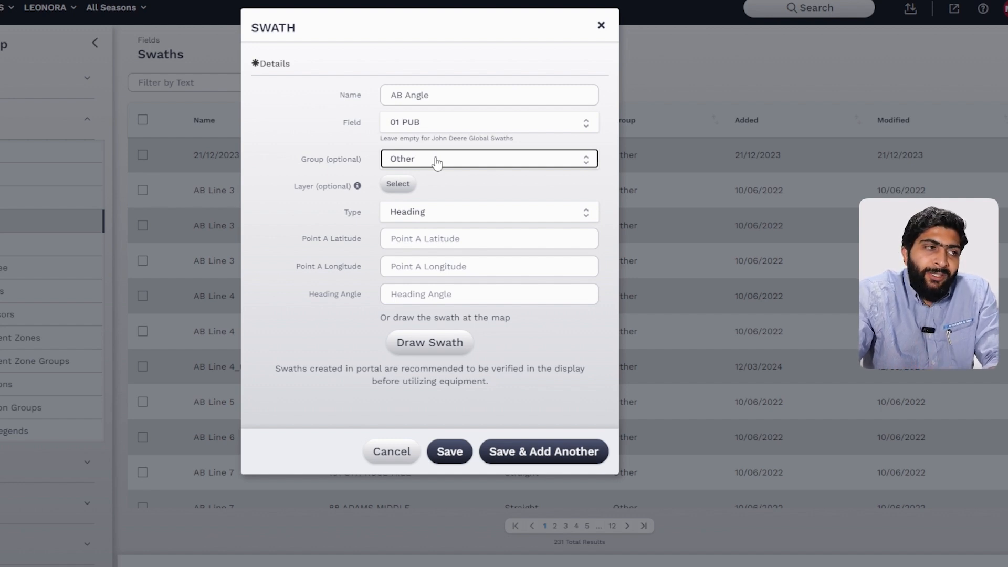
click(422, 215)
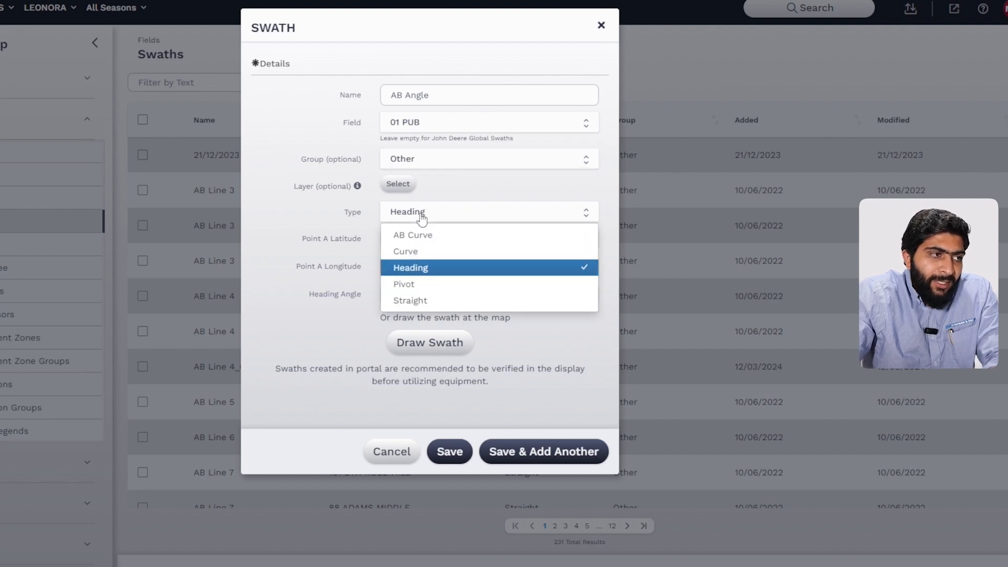
click(434, 268)
Draw the swath on the map along the upper edge of field 01 PUB, snapping both points to the nearest boundary.
click(435, 343)
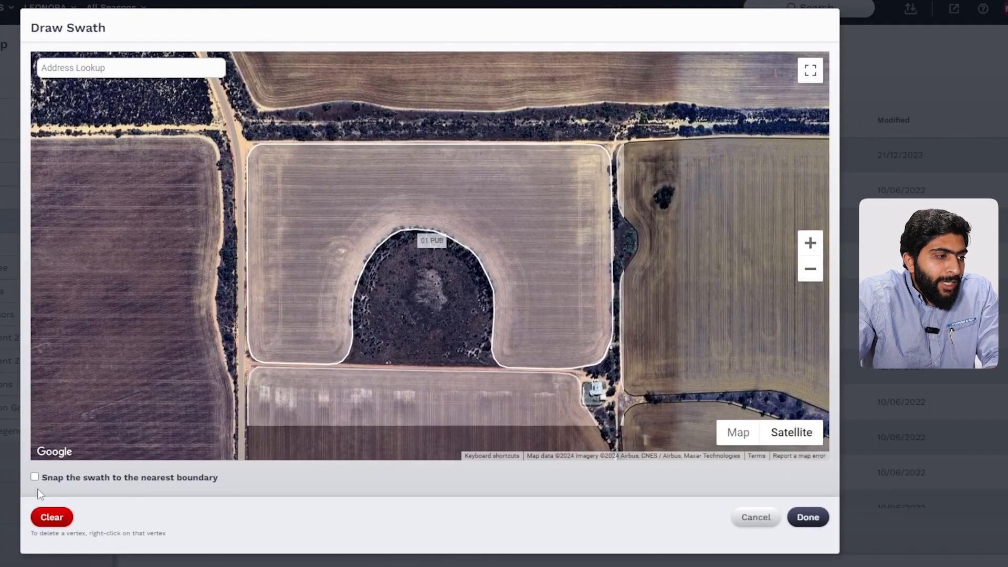
click(35, 478)
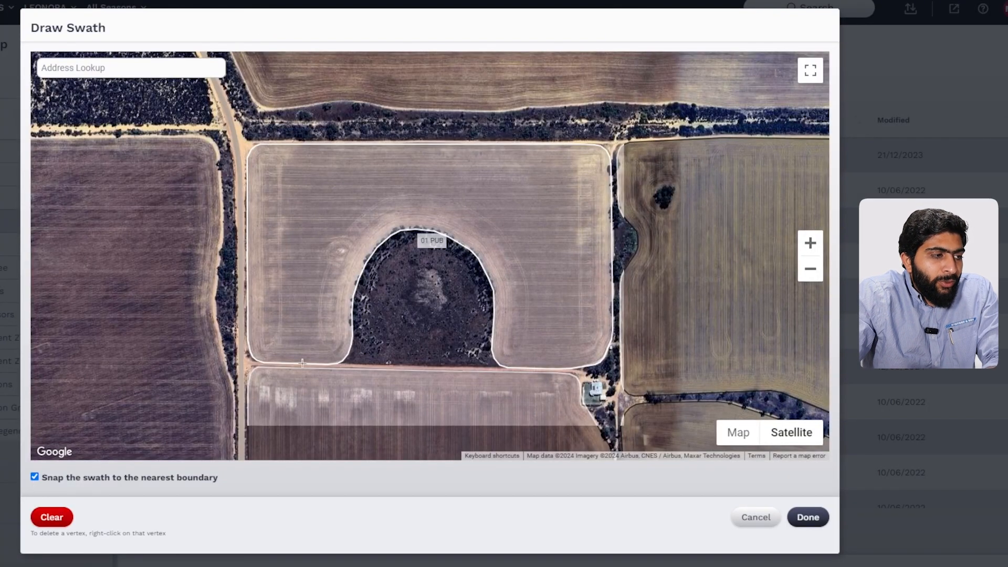
click(294, 146)
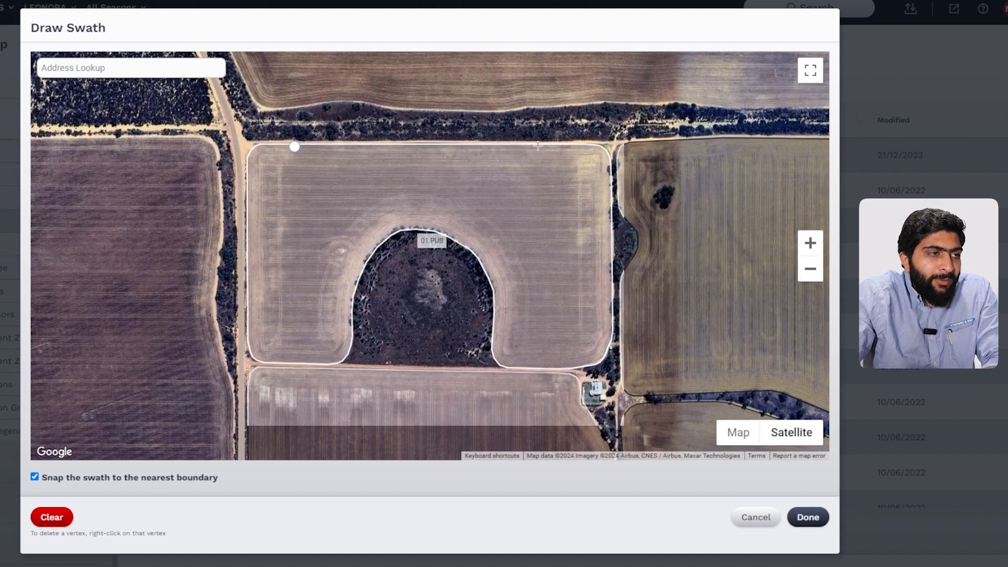
drag(542, 147, 530, 146)
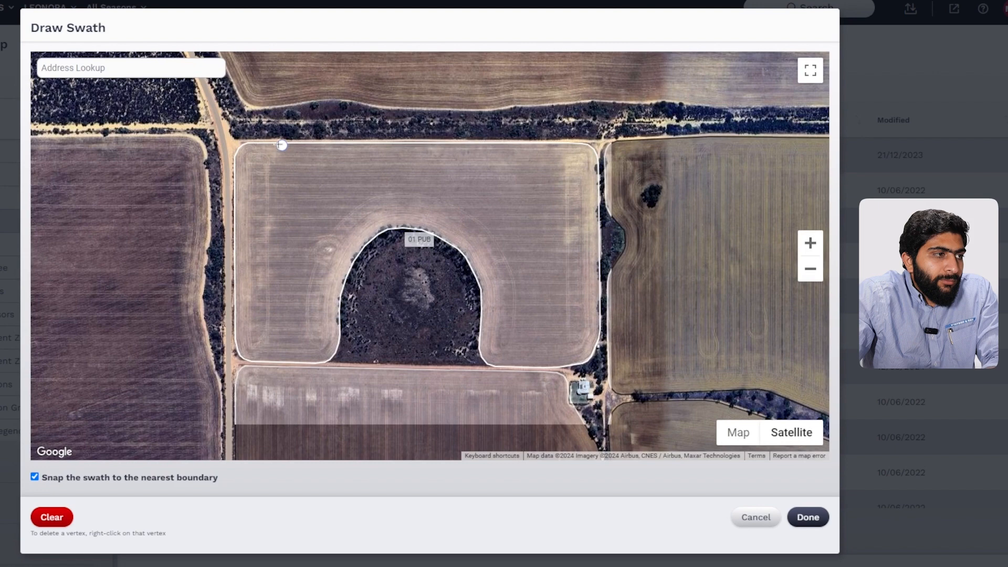
drag(282, 147, 291, 145)
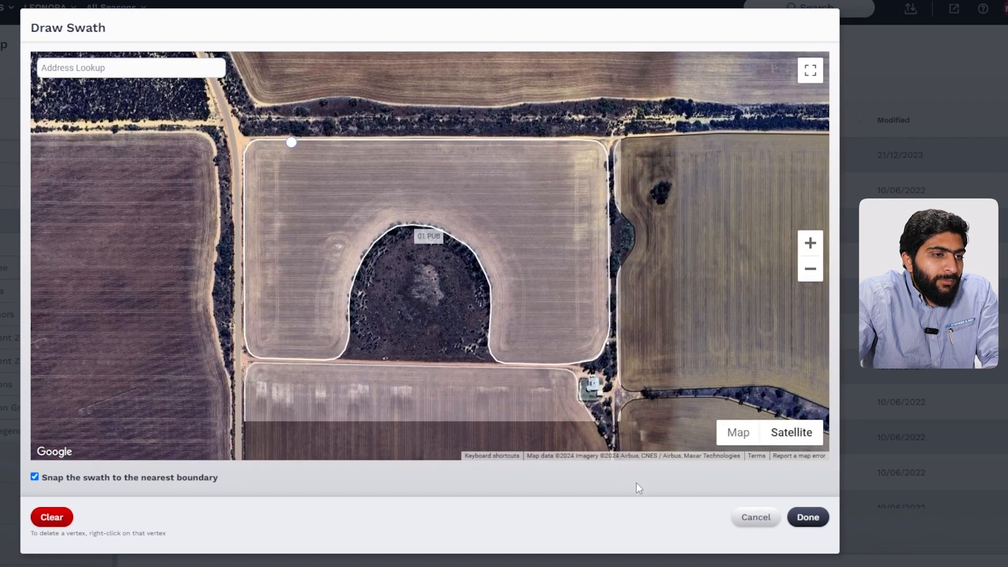
scroll(292, 130, up, 4)
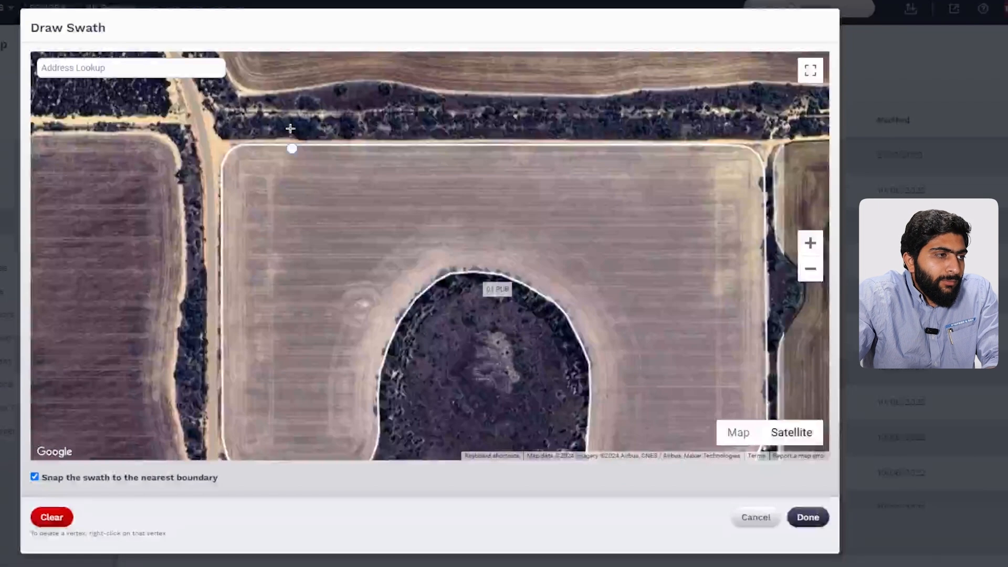
scroll(297, 173, up, 1)
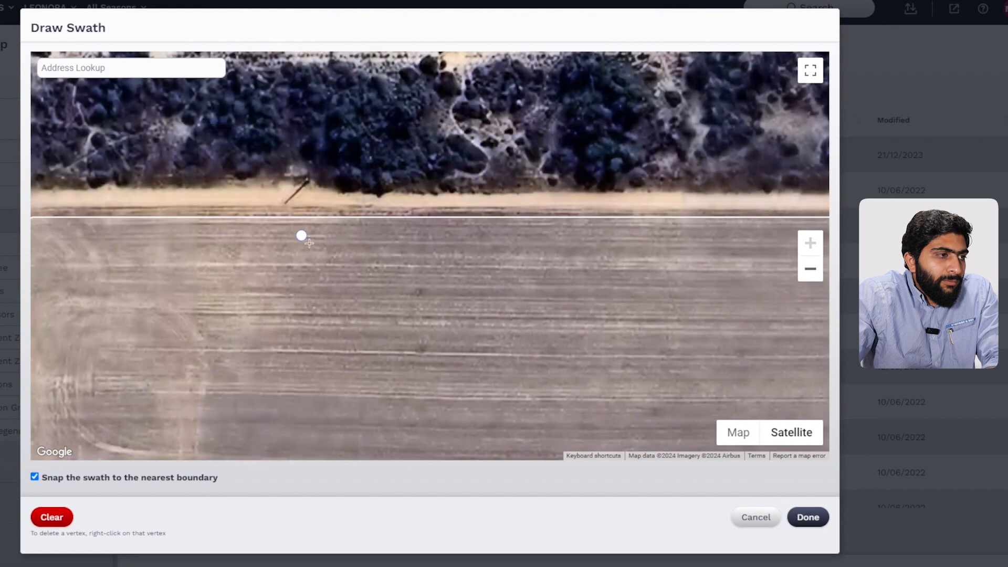
drag(300, 234, 321, 202)
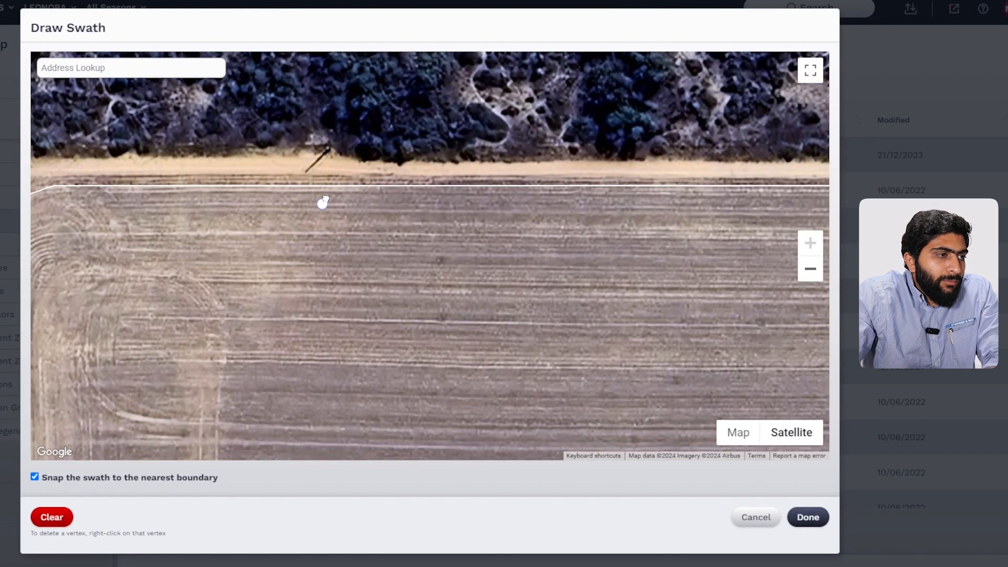
click(324, 186)
drag(324, 186, 823, 185)
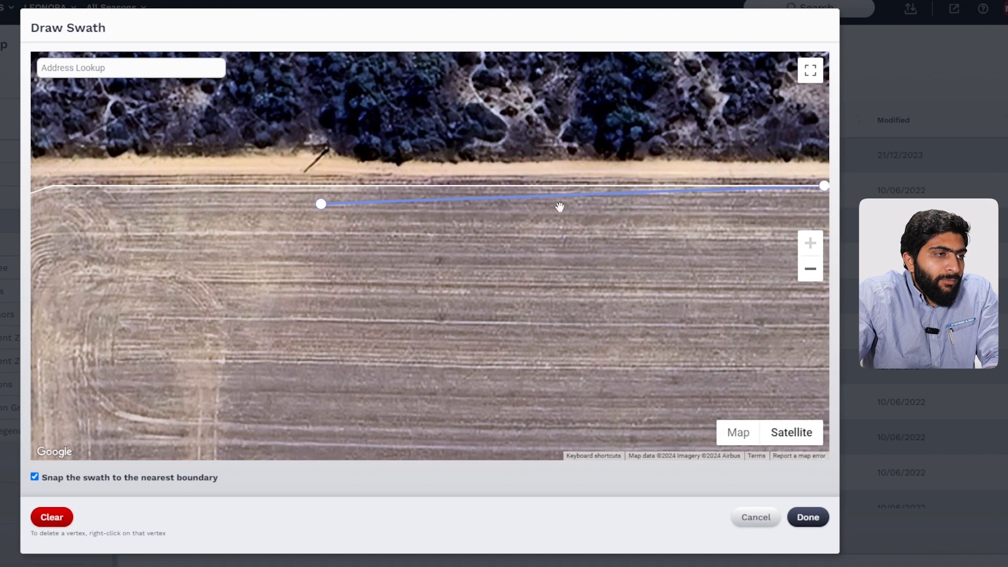
drag(321, 204, 308, 185)
Extend the swath along the field's upper edge by moving its end point near the north-east corner and its start point closer to the north-west corner.
scroll(245, 207, down, 1)
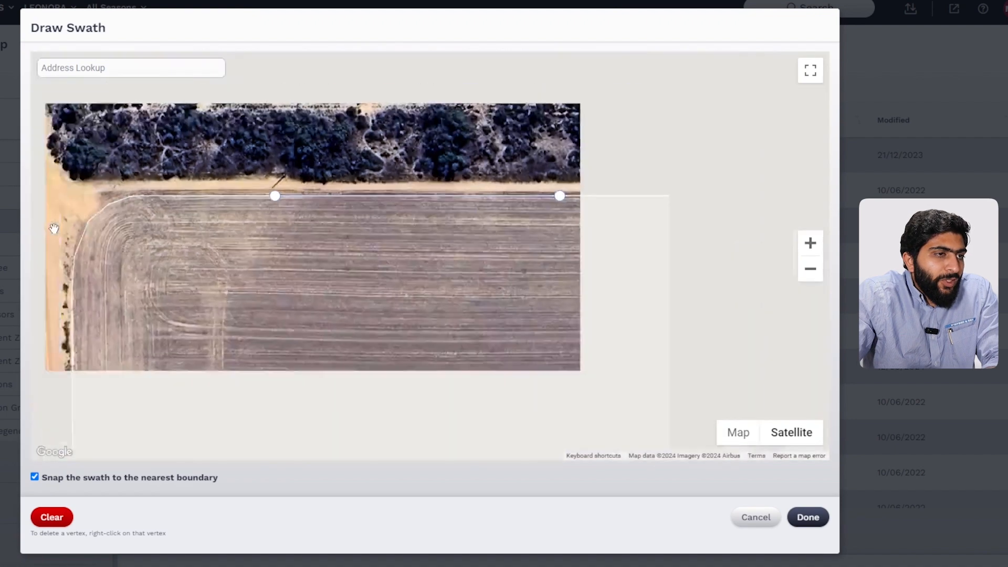
scroll(169, 228, down, 1)
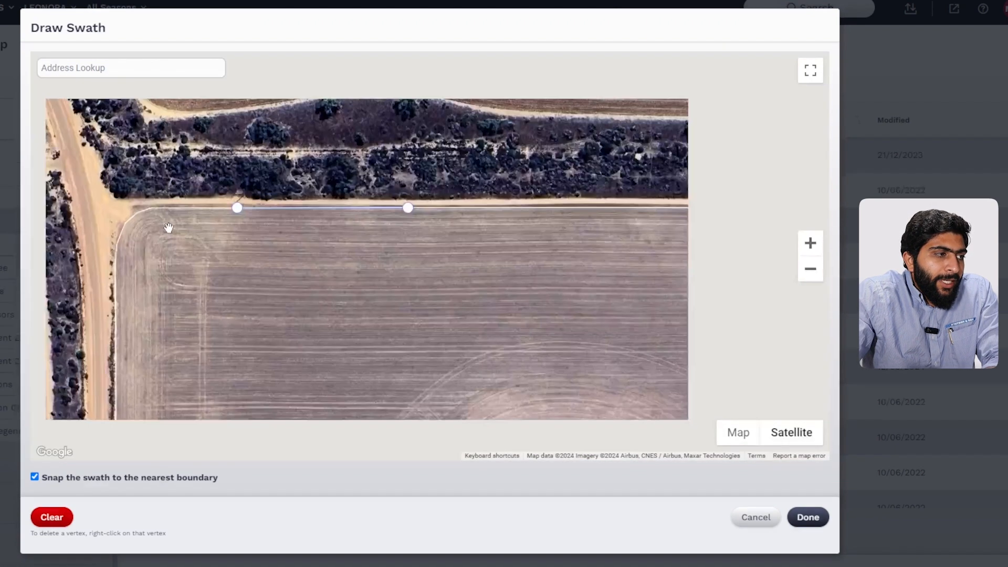
scroll(168, 227, down, 1)
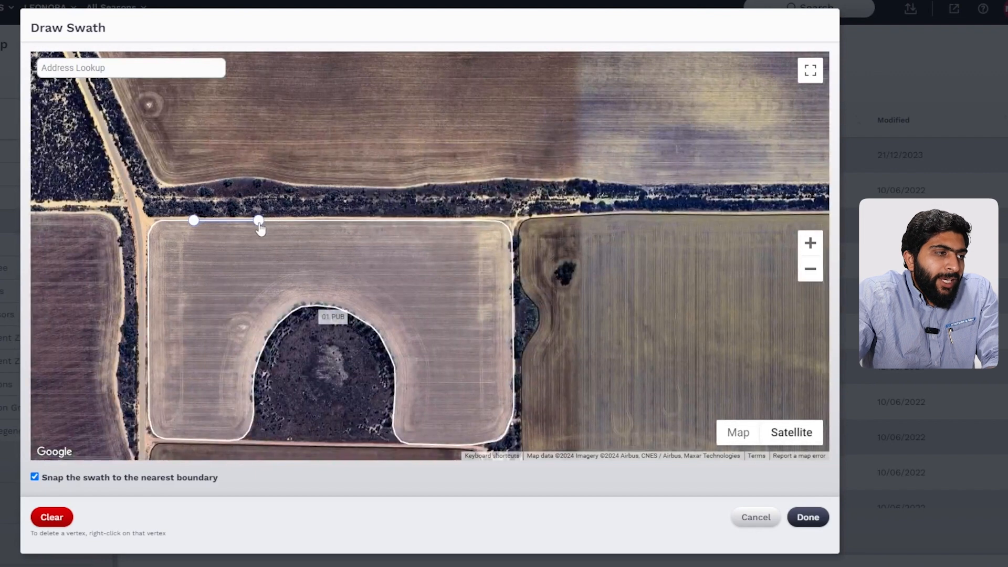
drag(260, 223, 479, 221)
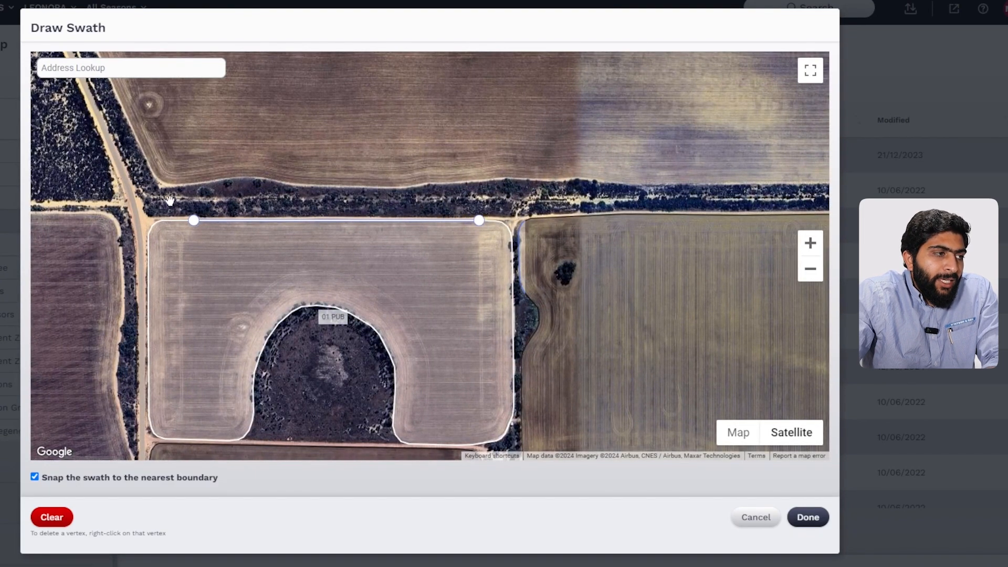
scroll(170, 200, up, 1)
drag(187, 233, 170, 234)
scroll(211, 169, down, 1)
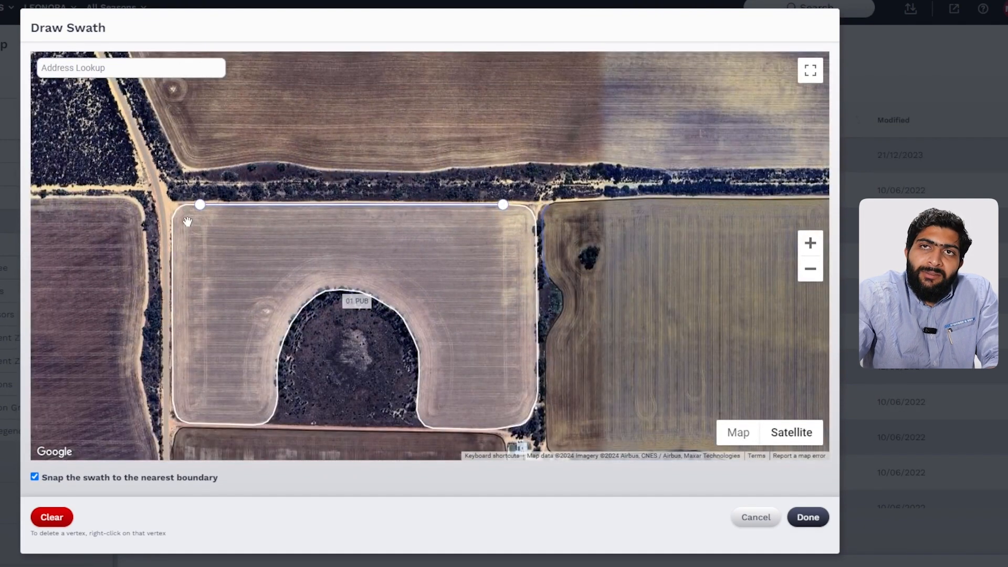
Check the swath's start point against the field boundary and accept the drawn swath.
scroll(188, 221, up, 2)
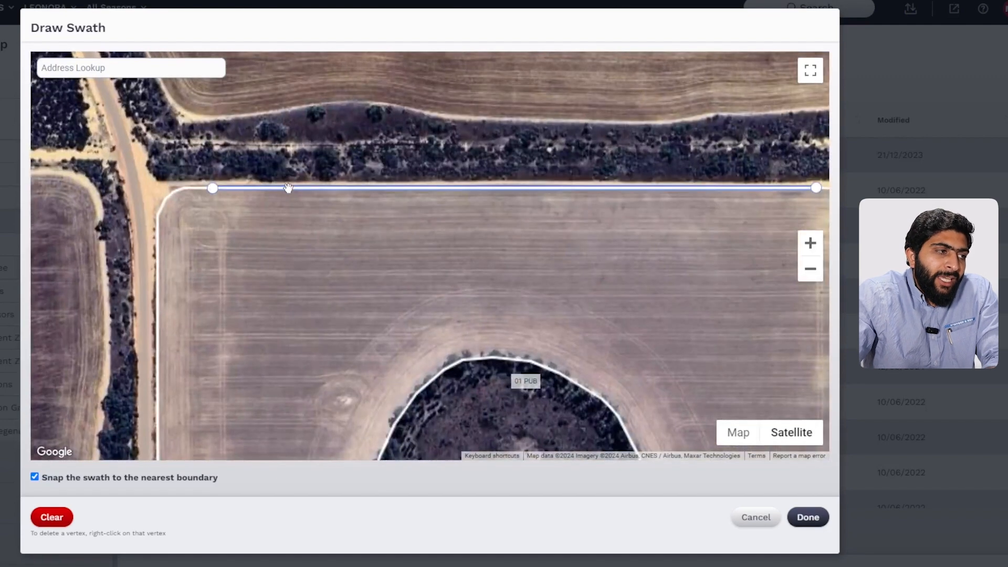
scroll(294, 235, up, 1)
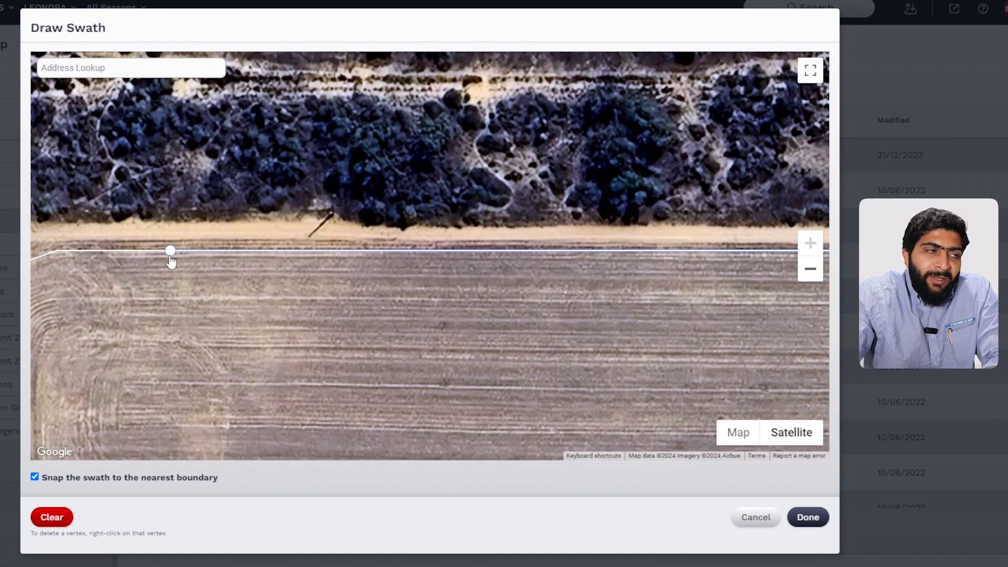
scroll(164, 249, down, 3)
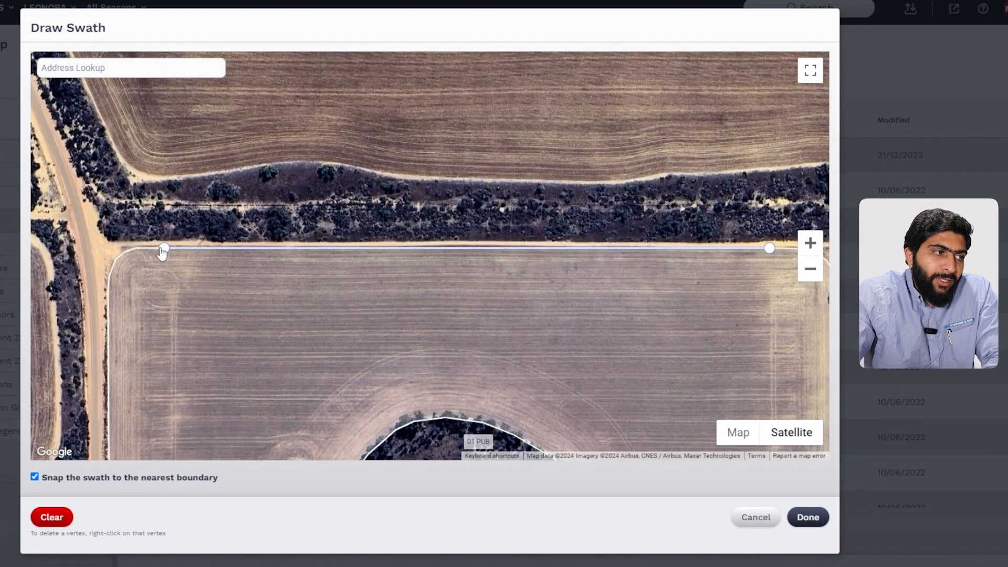
scroll(137, 237, down, 2)
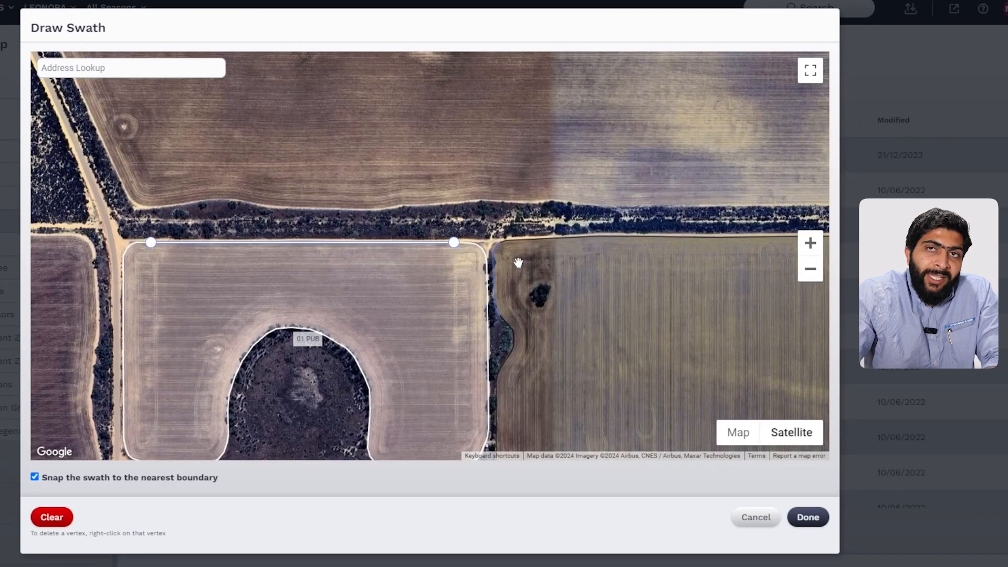
drag(324, 272, 416, 261)
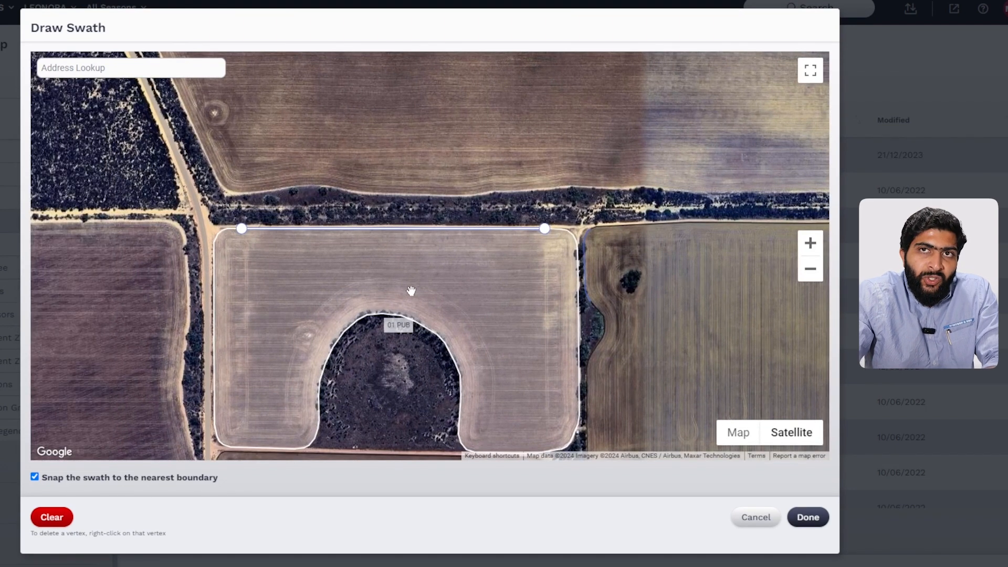
click(808, 517)
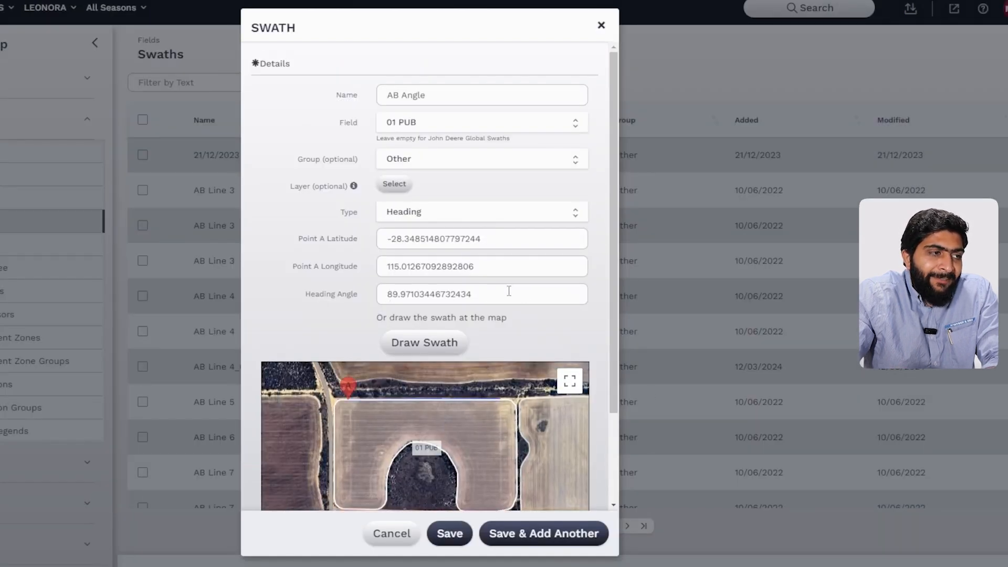
Set the heading angle of AB Angle to 12, check the map preview and save the swath.
drag(509, 290, 334, 292)
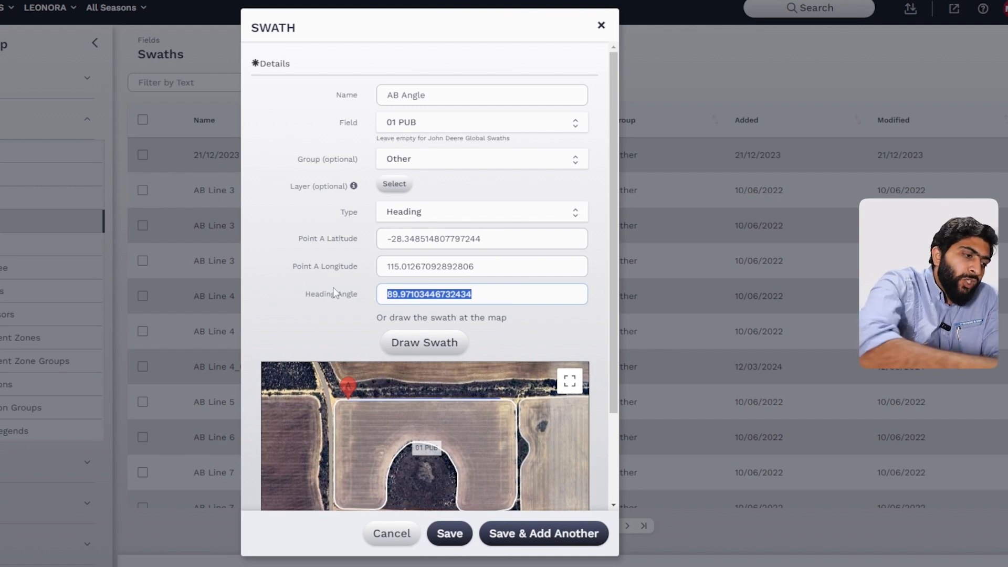
text(12)
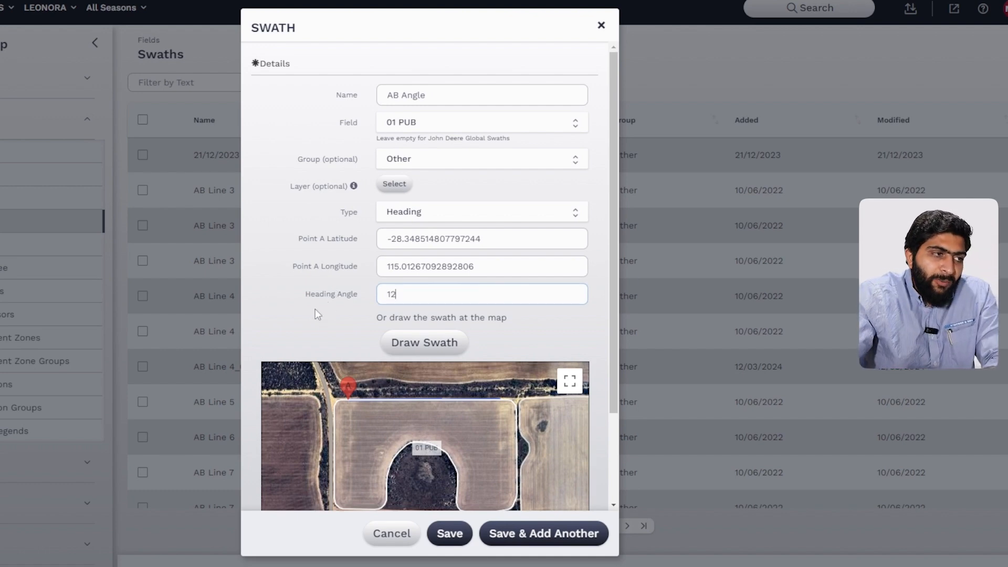
scroll(265, 268, down, 3)
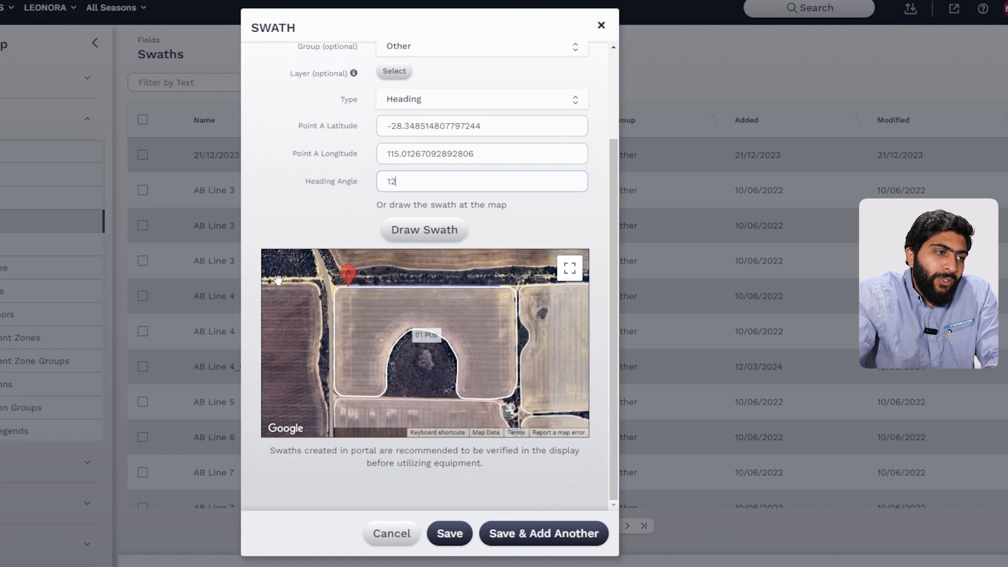
click(460, 538)
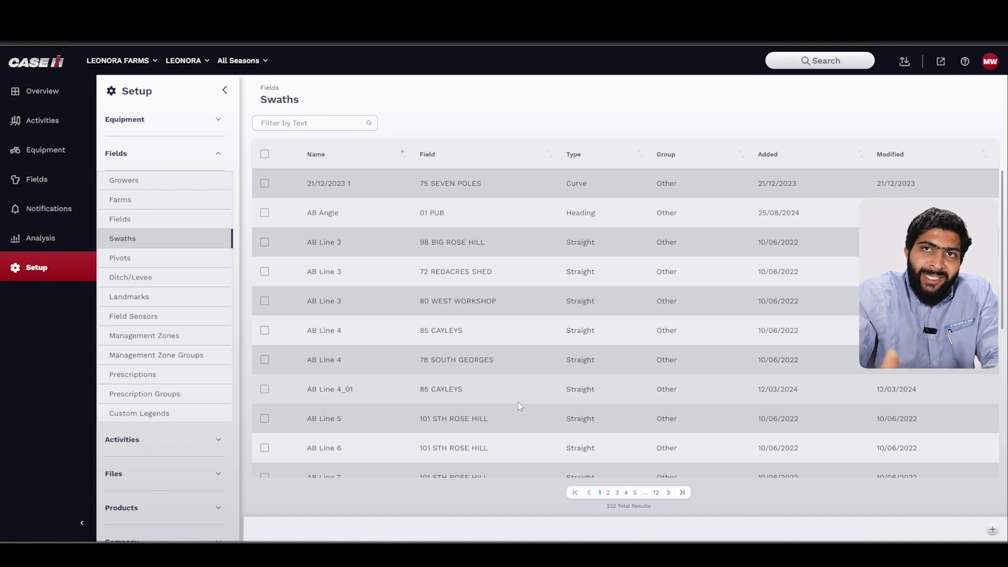
Open field 01 PUB from the fields list and examine the AB Angle and AB Test swaths on the map.
click(225, 94)
click(57, 95)
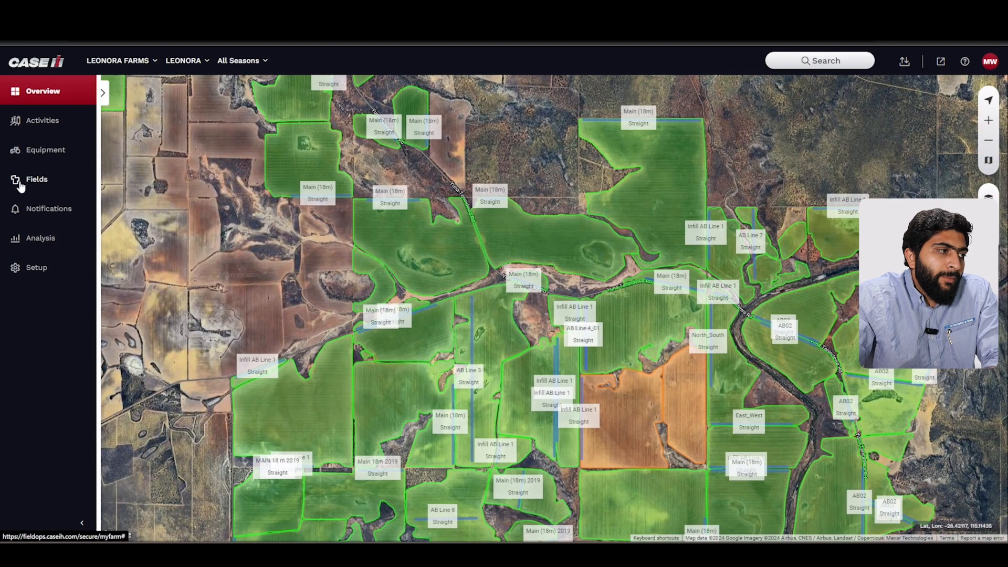
click(21, 187)
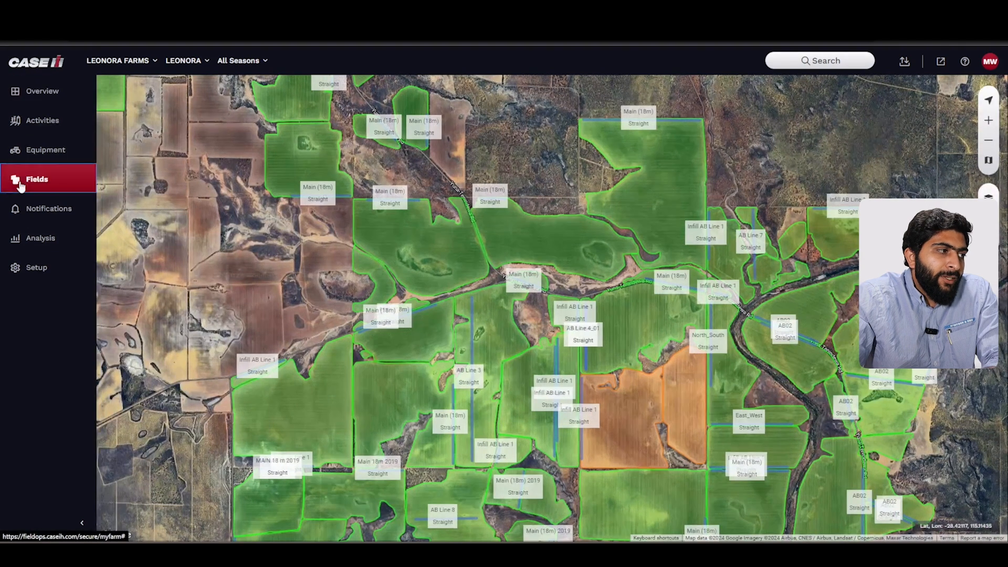
click(150, 194)
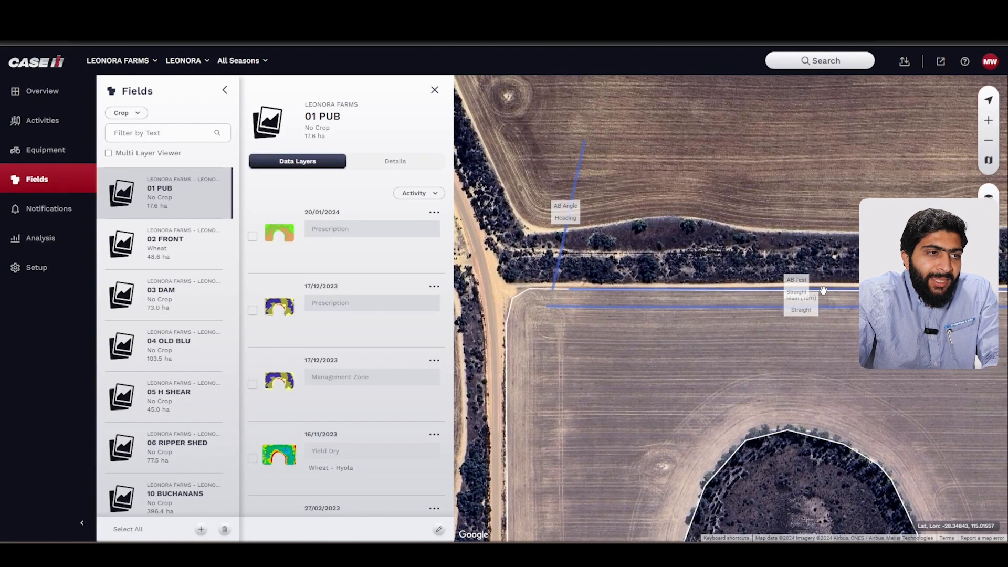
scroll(827, 286, up, 2)
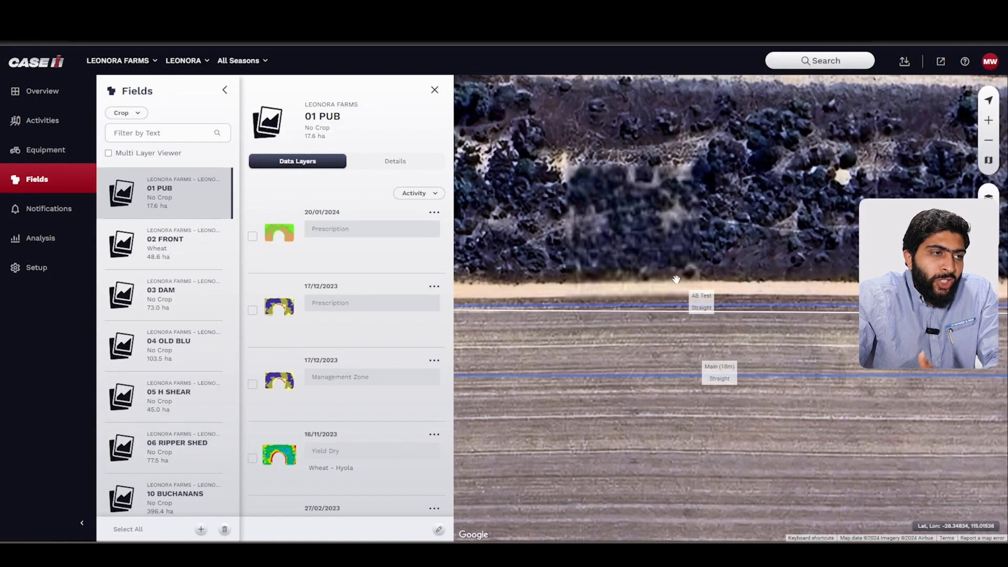
Open the AB Test swath from the field map for editing and go to its shift settings.
scroll(676, 280, down, 1)
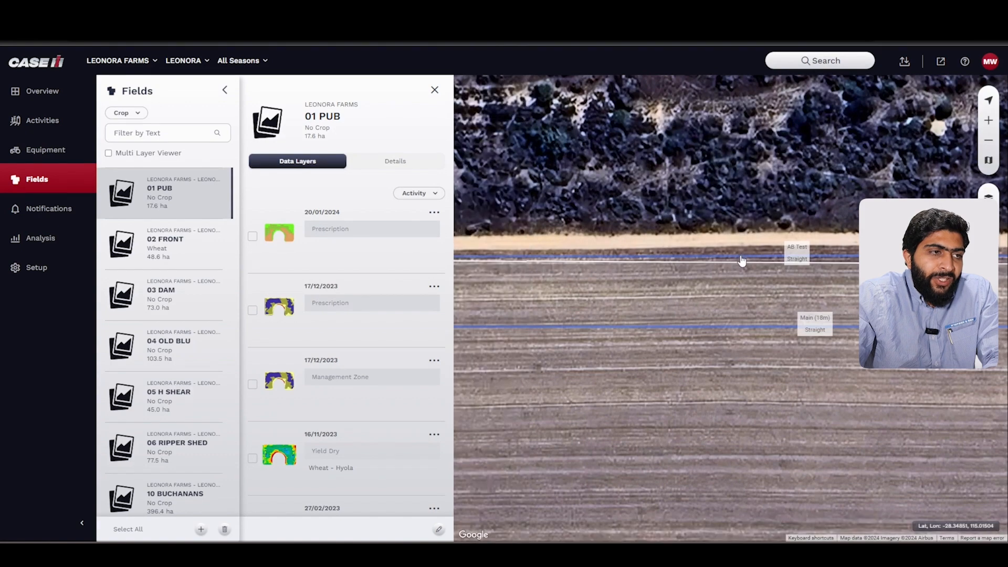
click(745, 256)
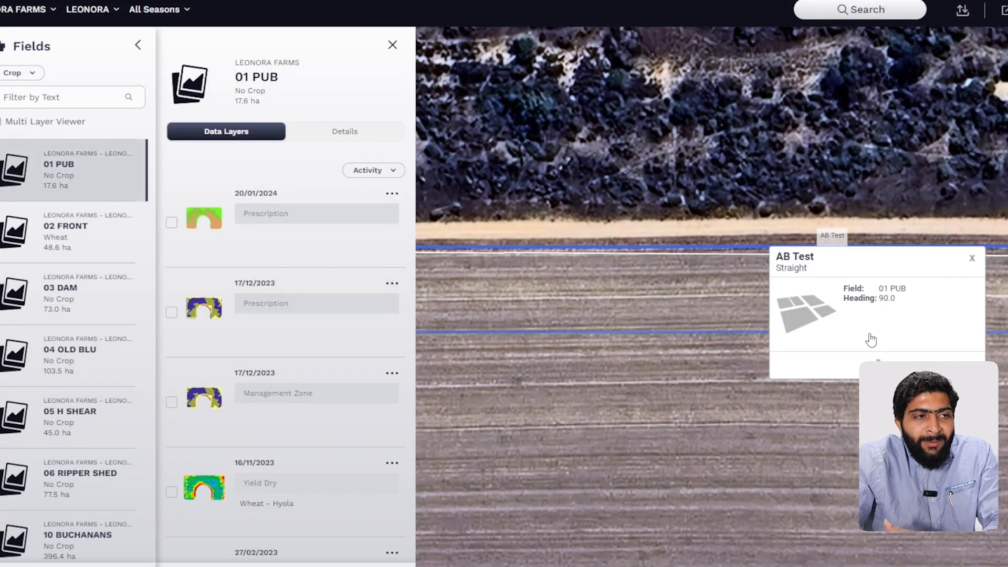
click(877, 366)
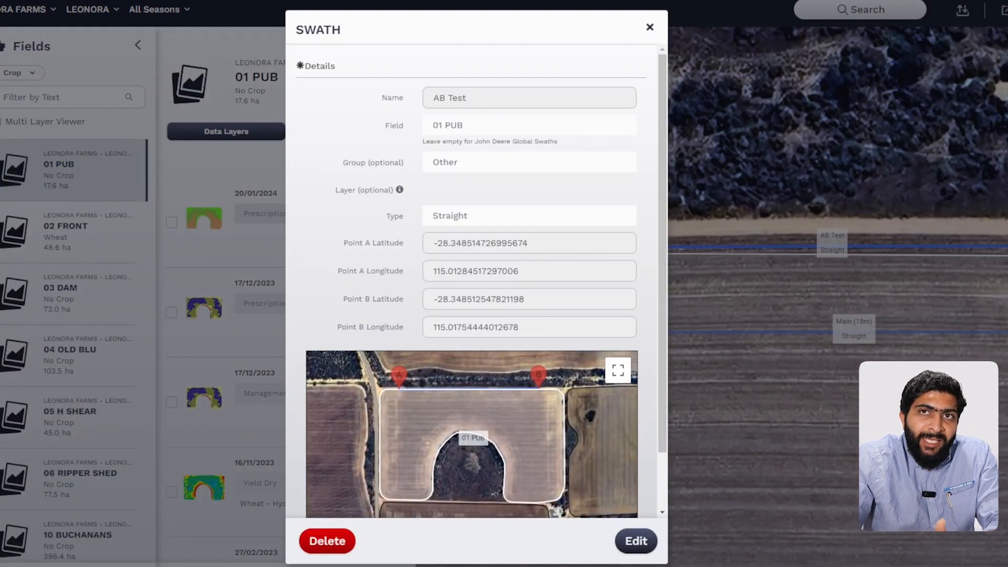
click(635, 541)
drag(662, 281, 672, 424)
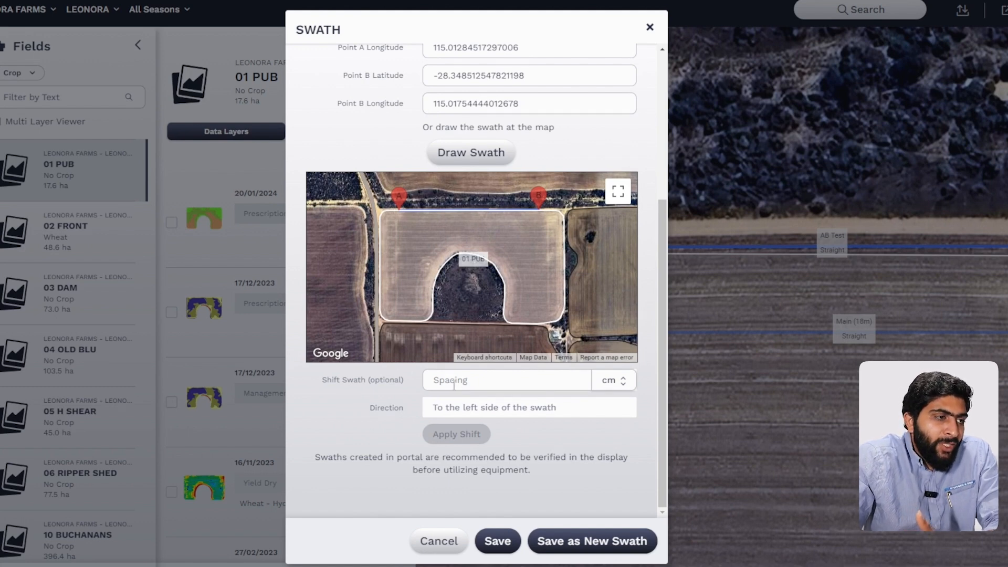
Set the swath's shift distance to 6 m.
text(12)
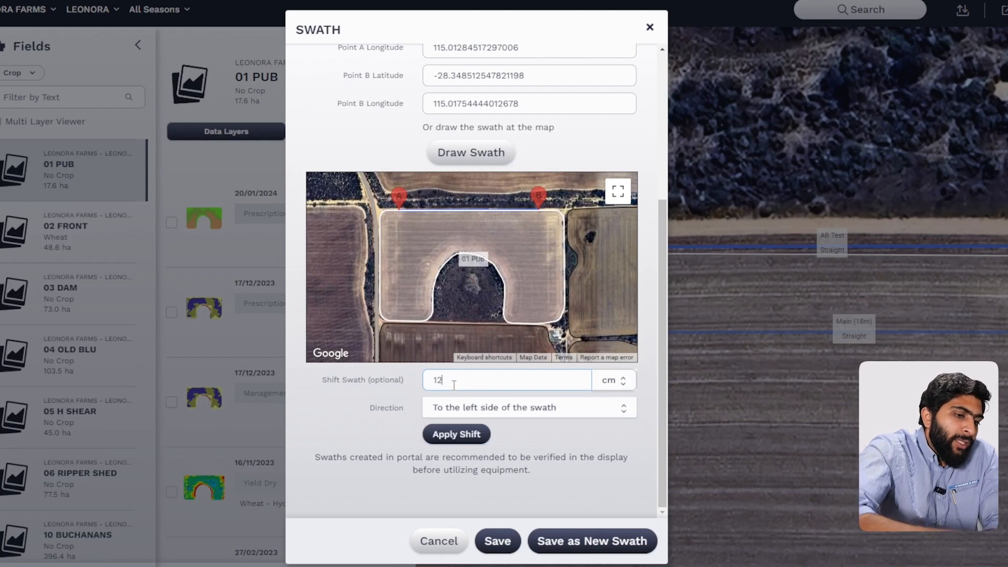
key(BackSpace)
key(BackSpace)
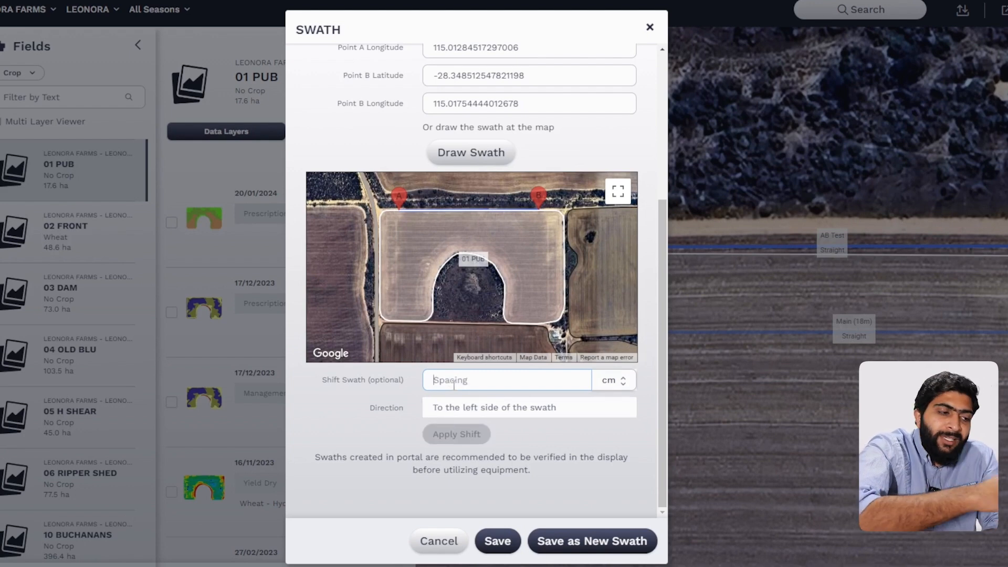
text(6)
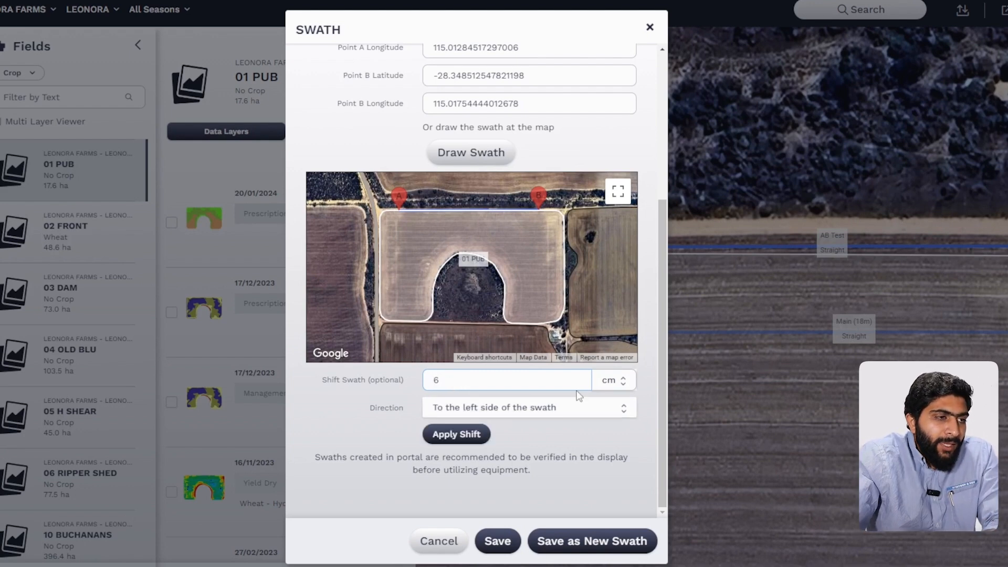
click(607, 380)
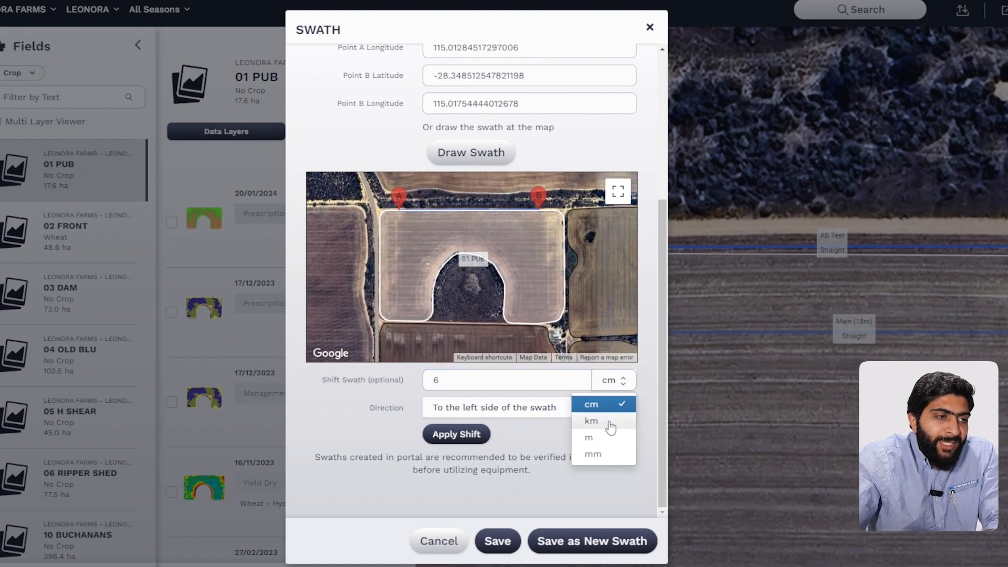
click(608, 437)
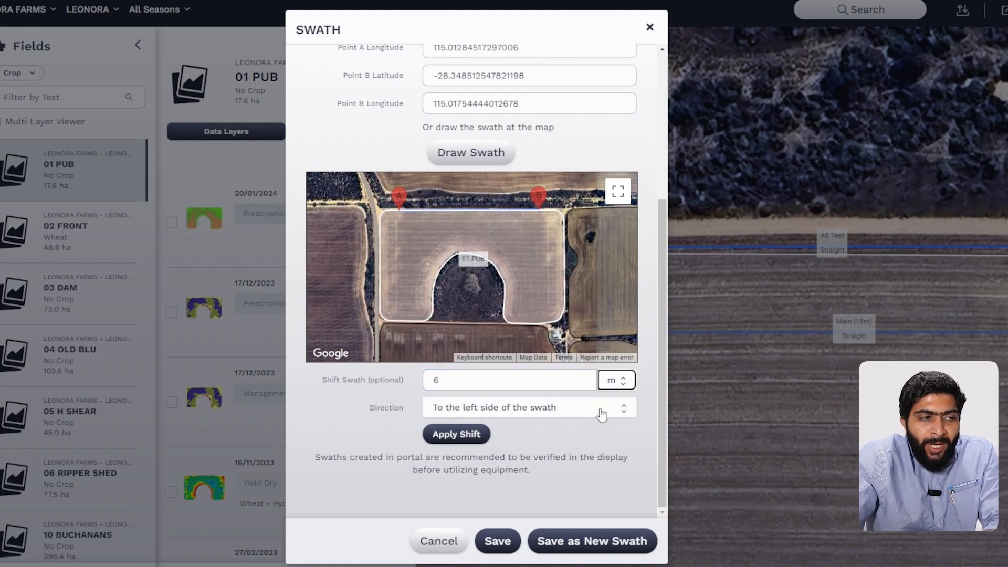
click(612, 385)
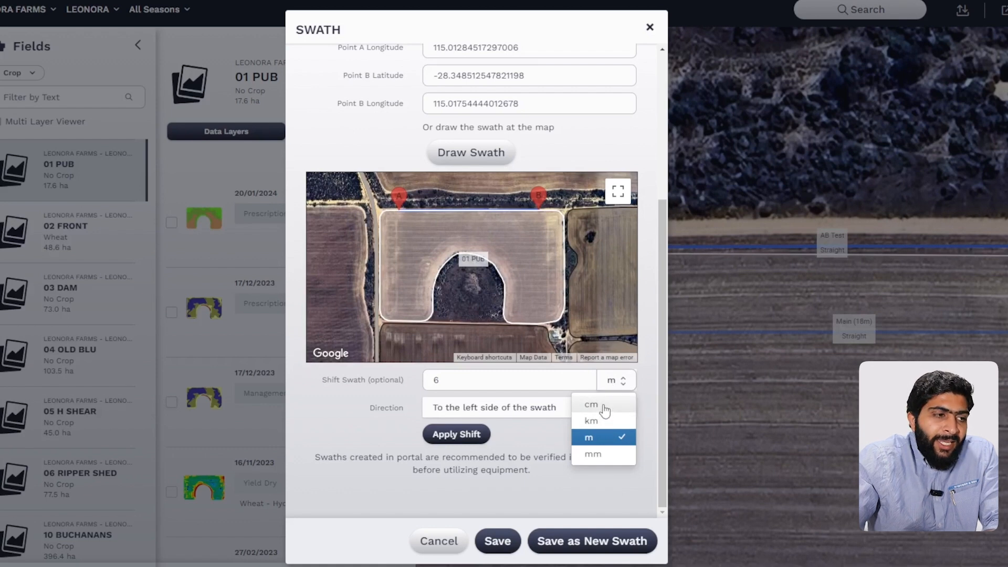
click(610, 439)
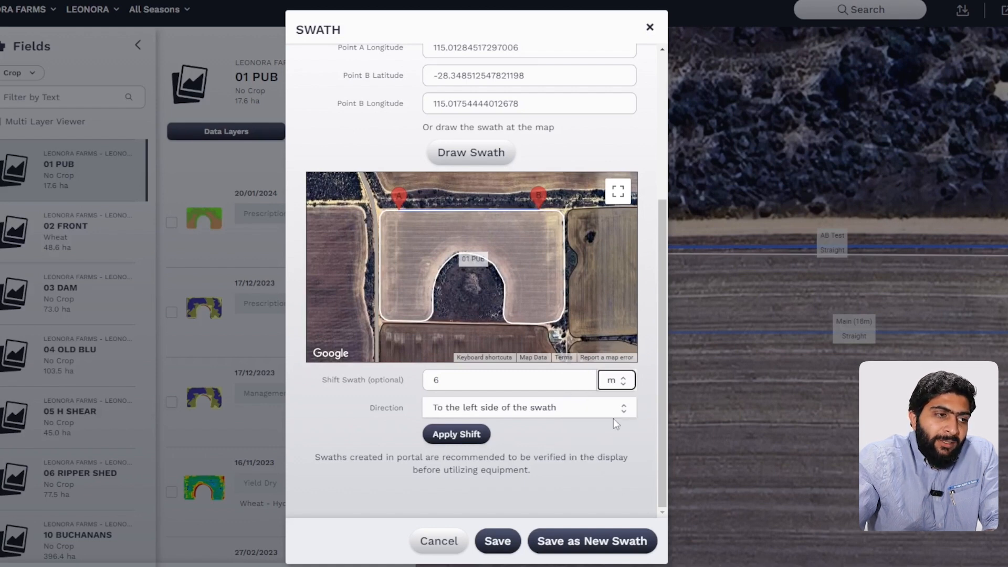
click(615, 385)
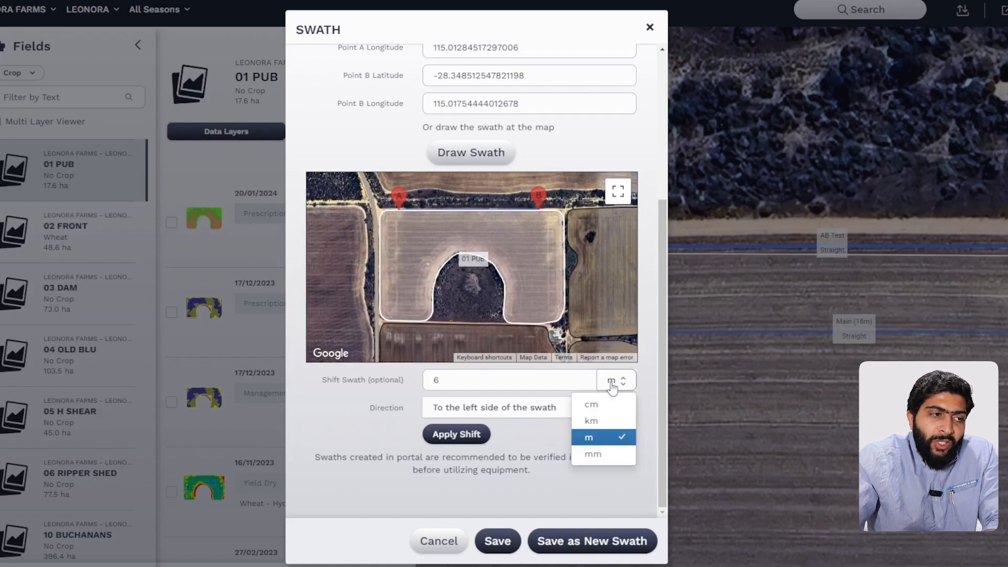
click(616, 441)
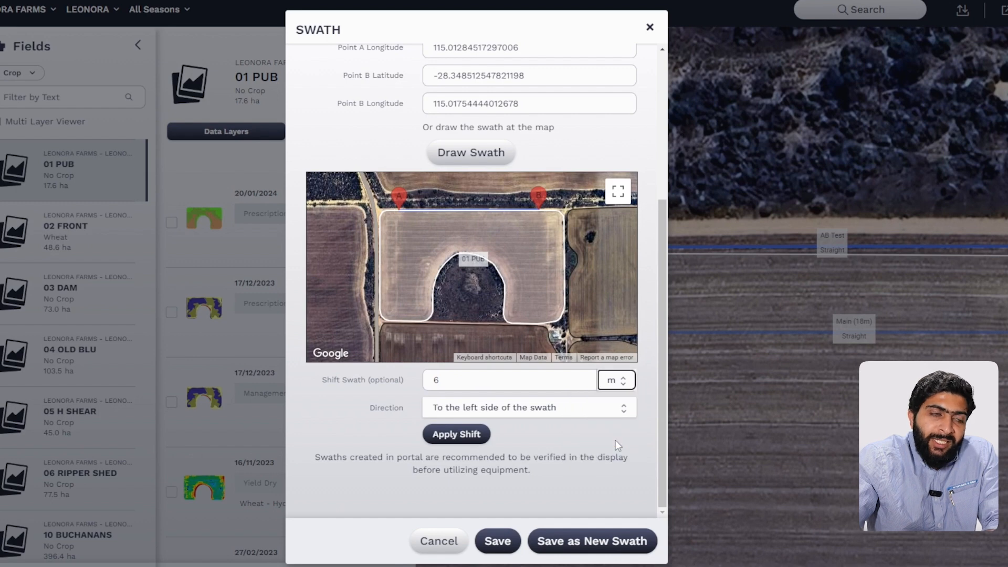
Apply the shift to the right side of the swath and check the moved line against the field boundary in the map preview.
click(510, 412)
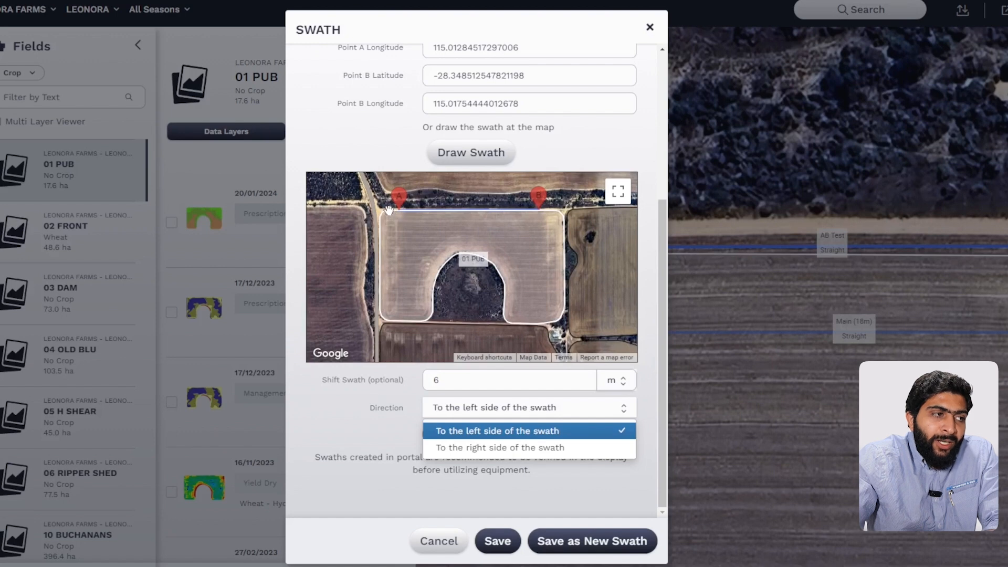
scroll(388, 210, up, 2)
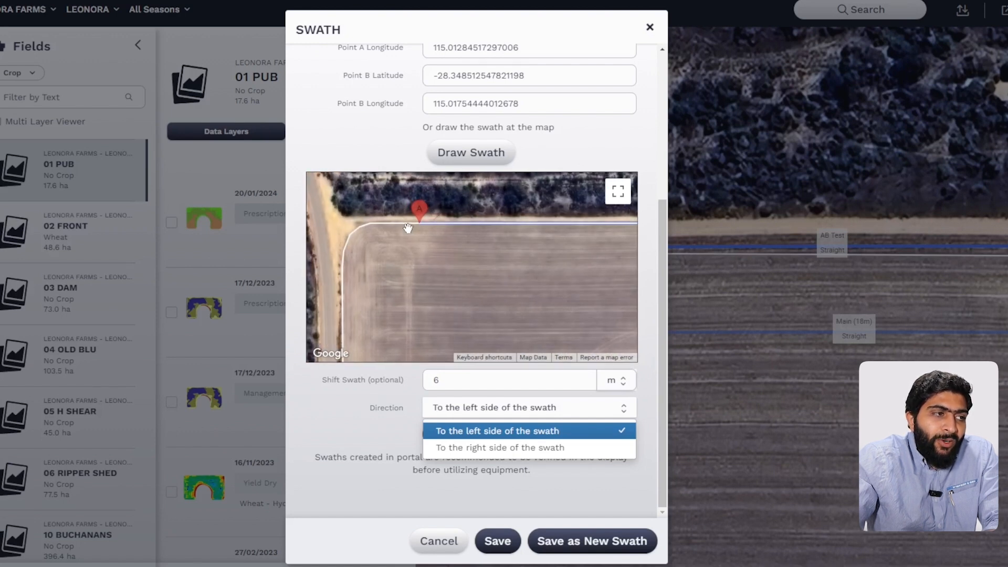
scroll(408, 223, down, 3)
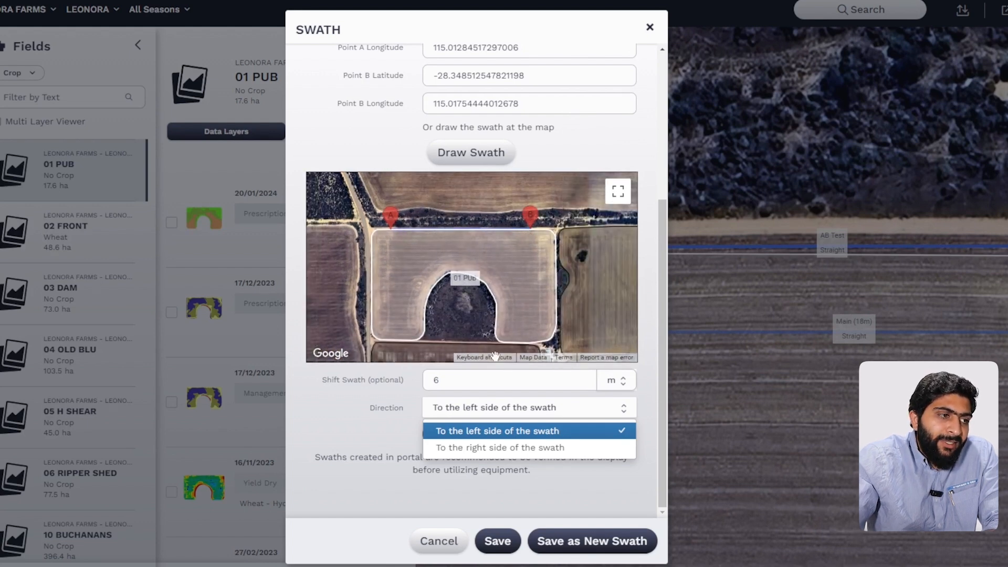
click(491, 447)
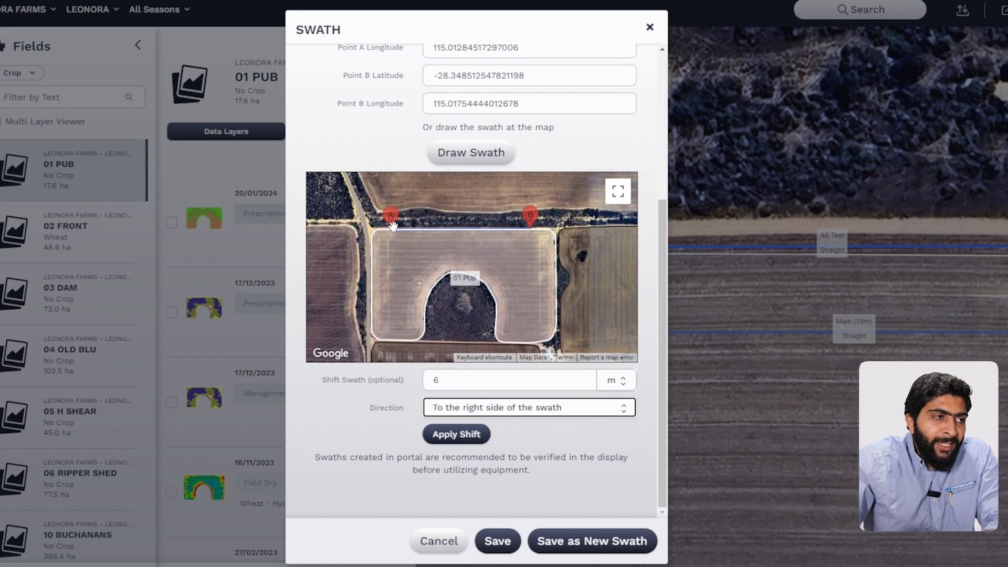
scroll(435, 239, up, 1)
scroll(436, 239, up, 2)
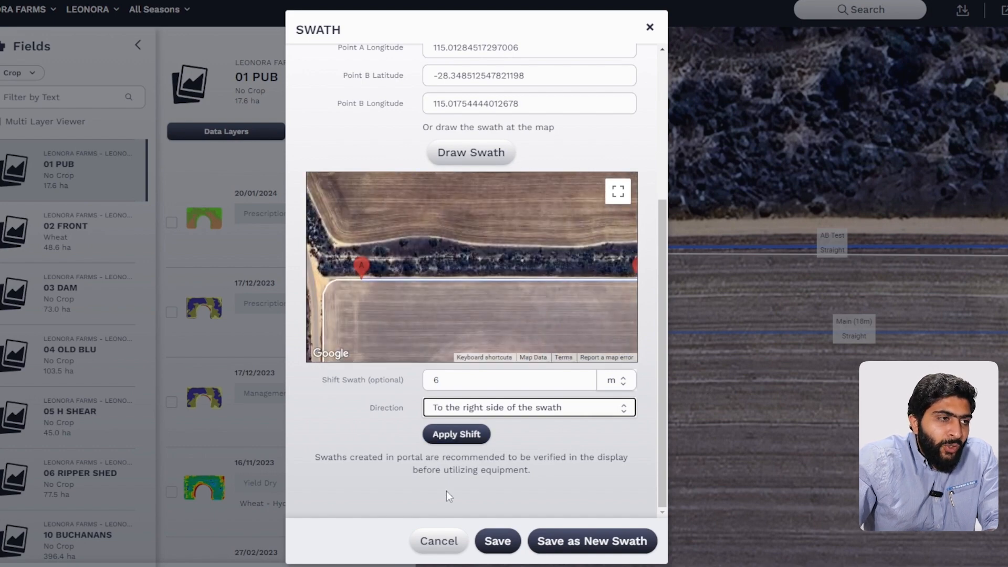
click(451, 435)
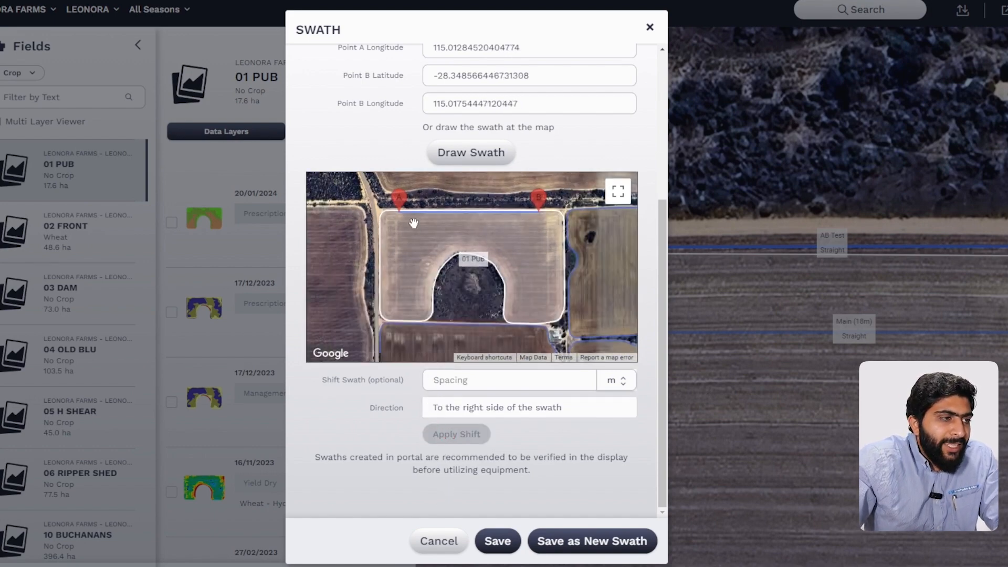
scroll(390, 219, up, 4)
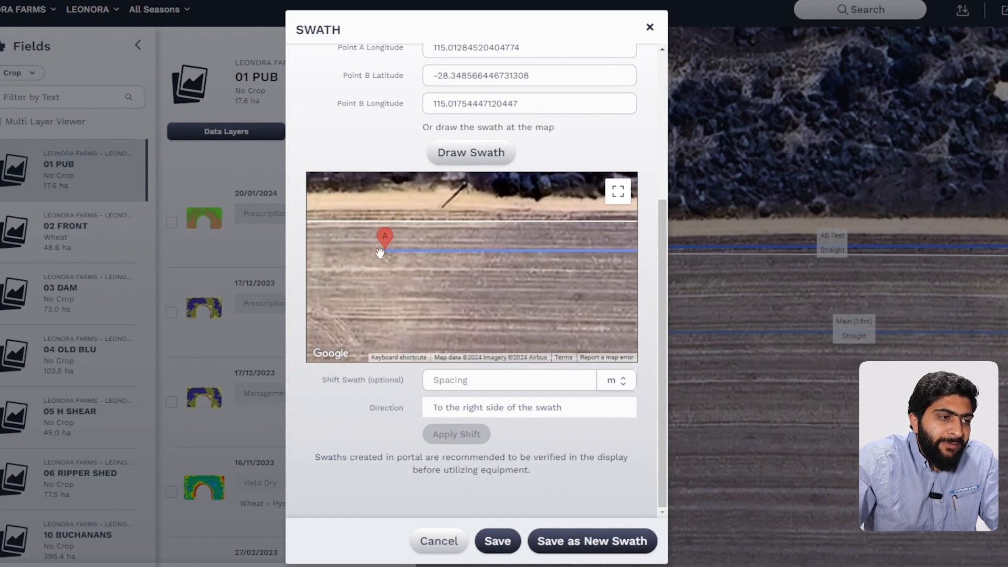
scroll(383, 253, down, 1)
scroll(405, 275, down, 3)
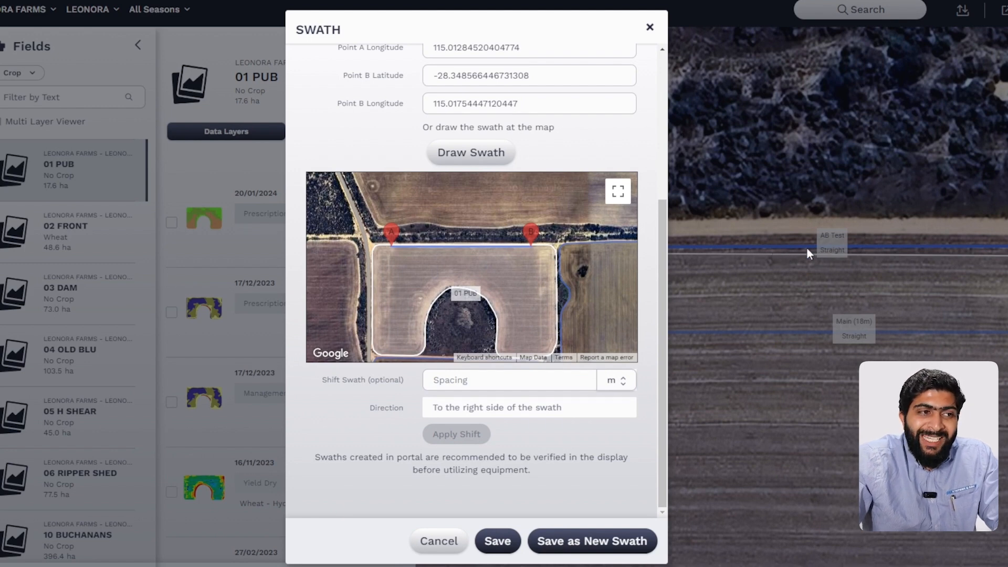
Name the shifted swath AB Test 2, set its group to Harvesting and save it as a new swath.
scroll(575, 165, up, 5)
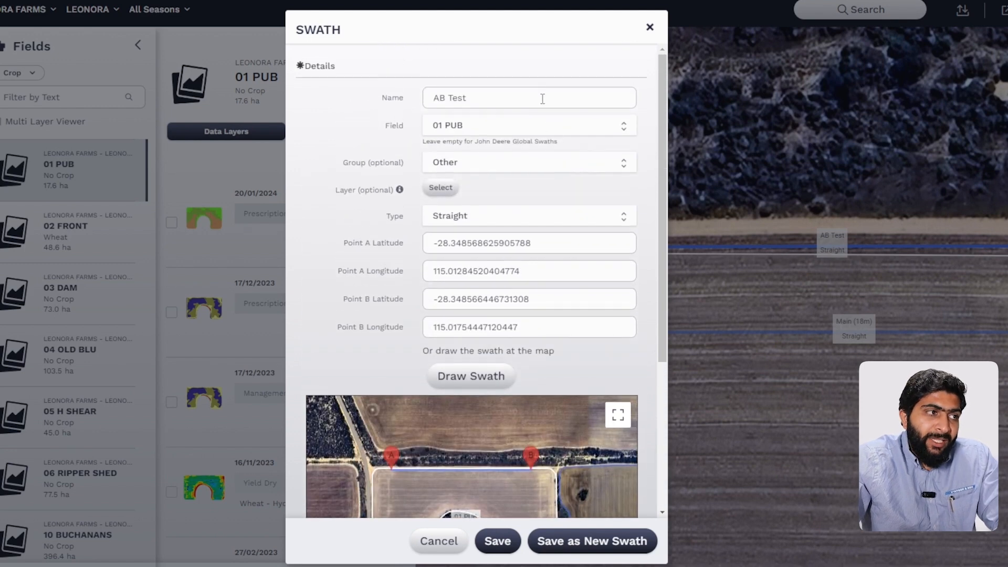
text(2)
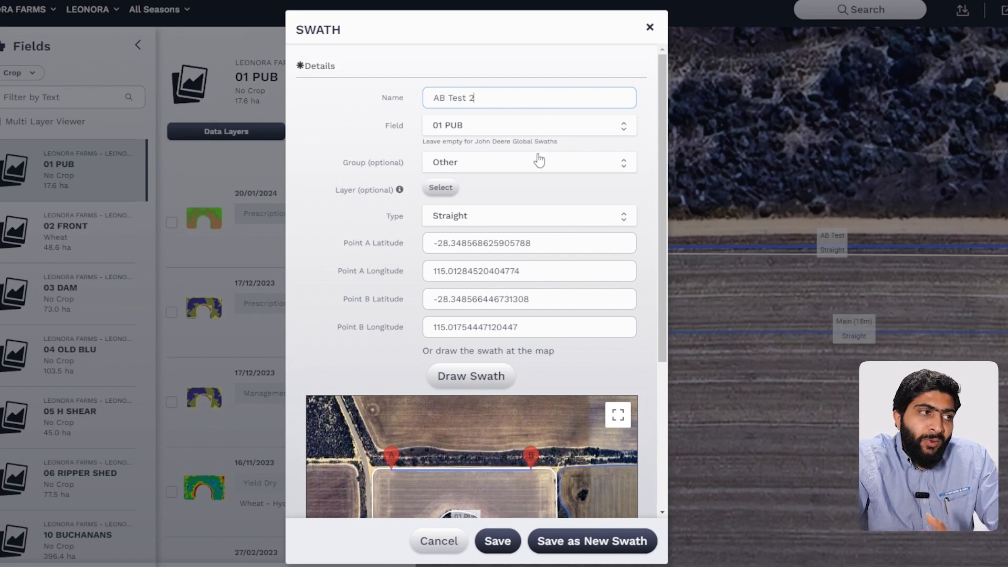
click(513, 168)
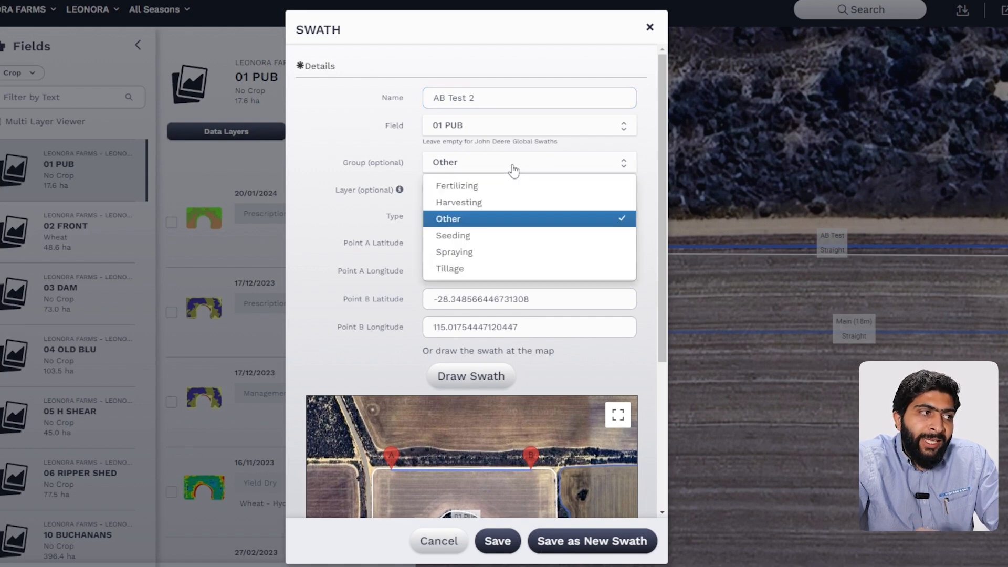
click(510, 203)
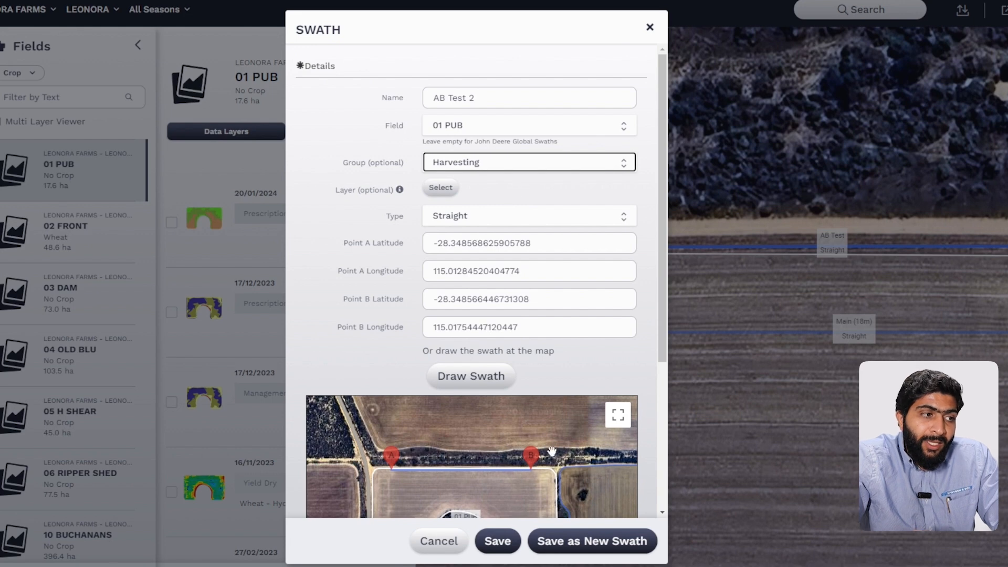
click(554, 550)
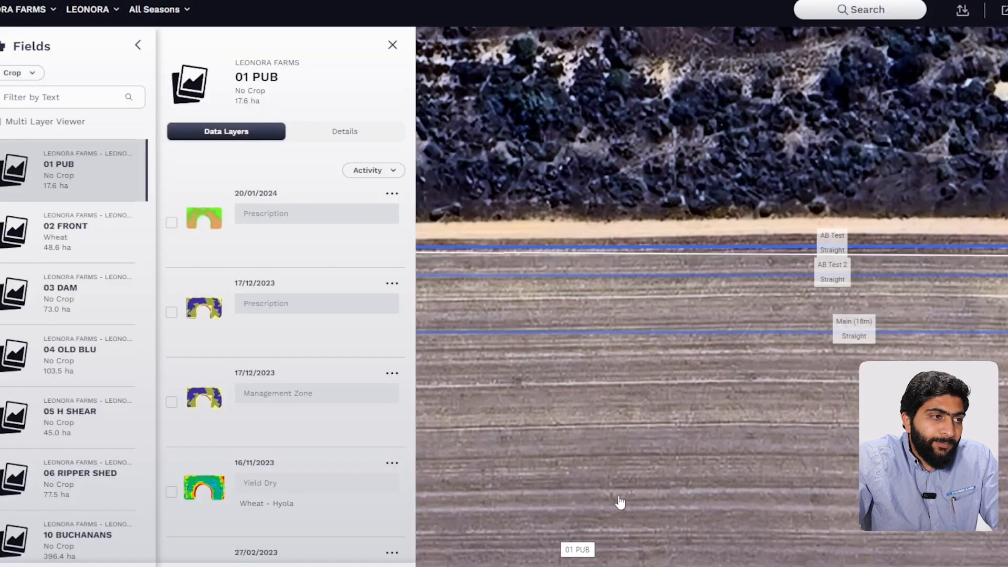
Find the AB Angle heading swath on the field map and open it for editing.
scroll(835, 293, down, 5)
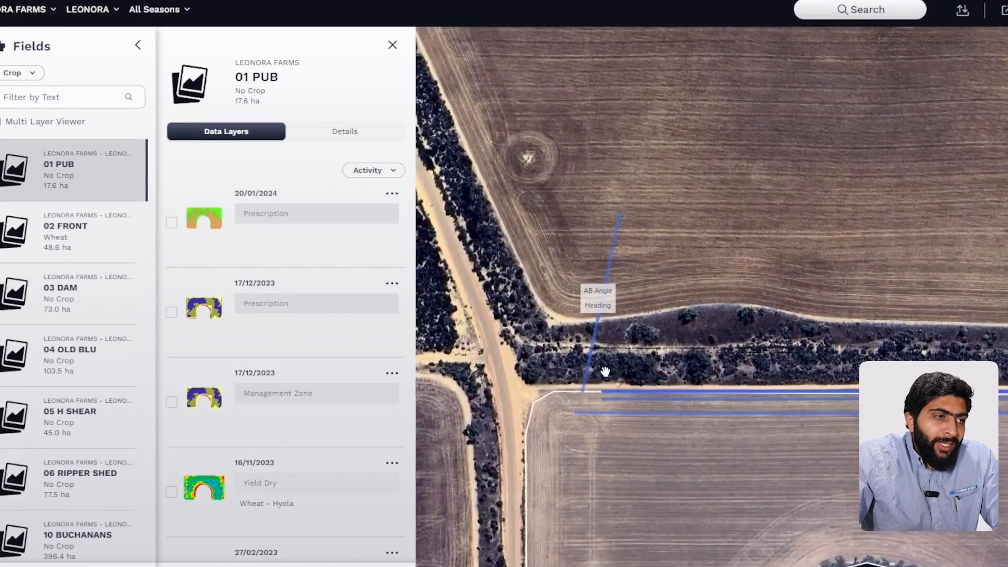
scroll(607, 370, up, 3)
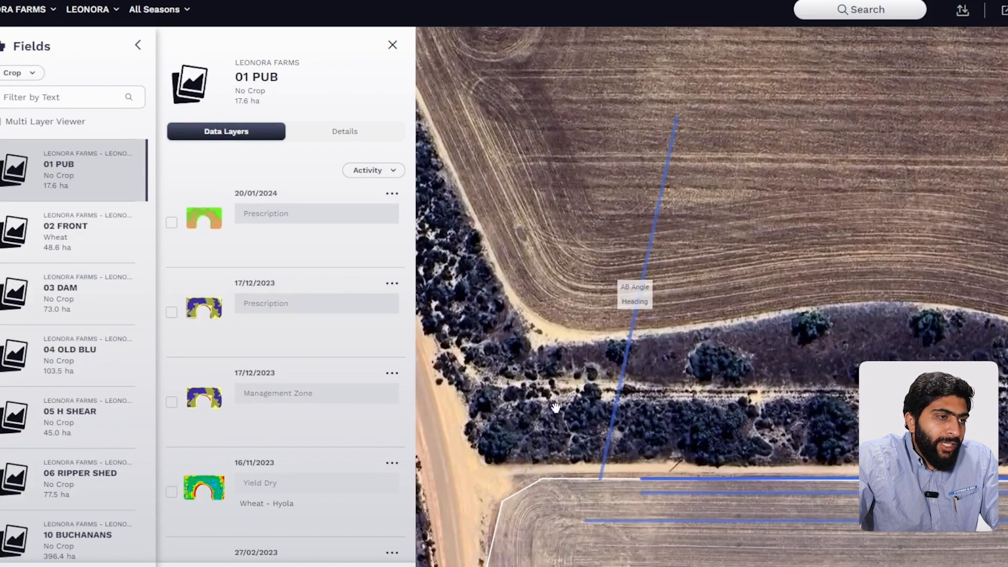
click(626, 366)
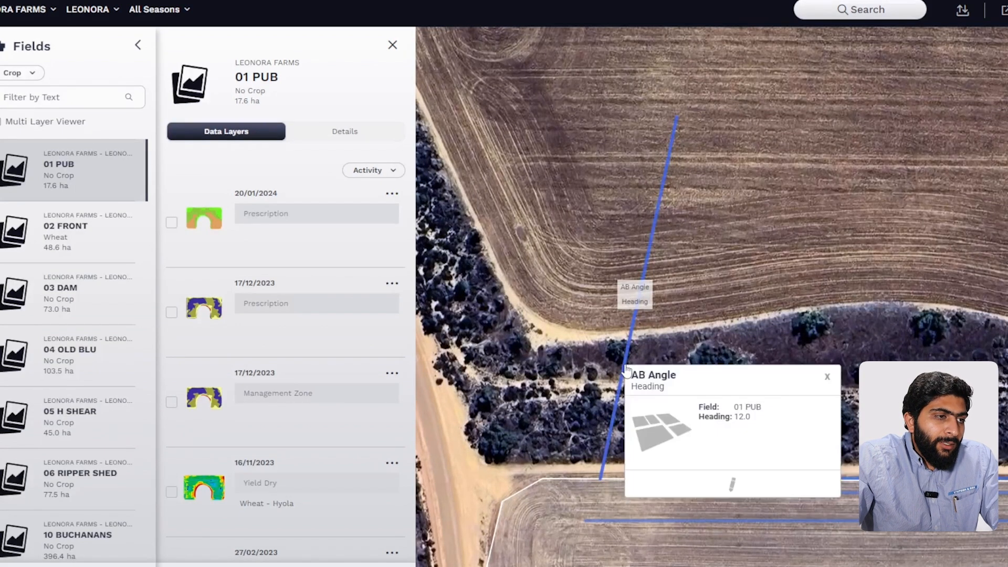
click(734, 487)
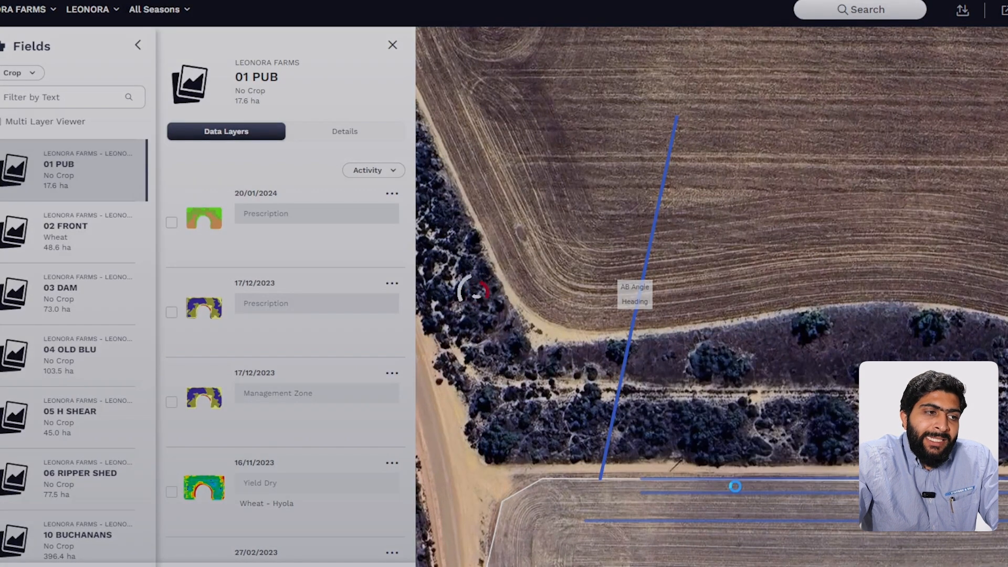
click(635, 541)
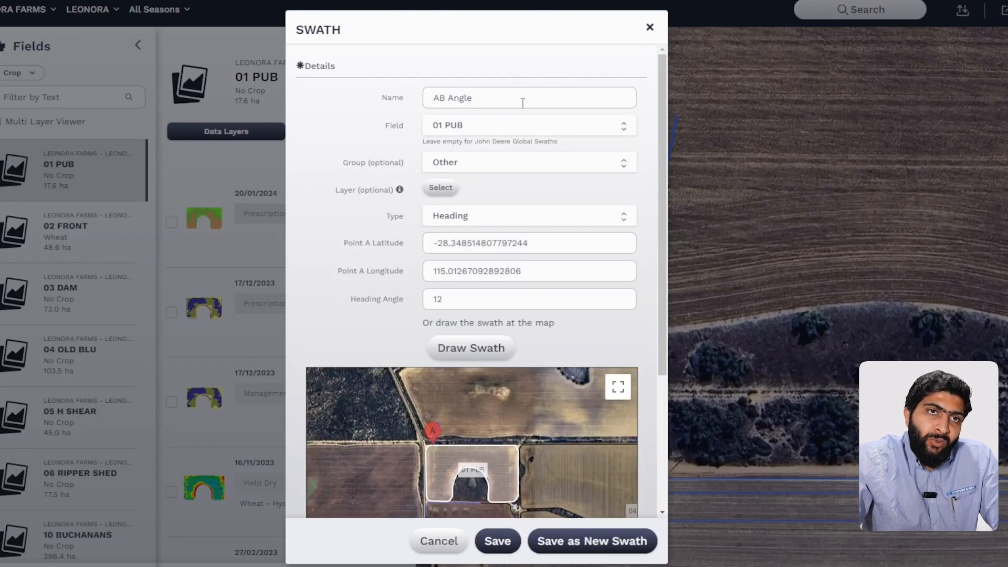
Assign the AB Angle swath to fields 02 FRONT and 03 DAM in addition to 01 PUB.
click(523, 131)
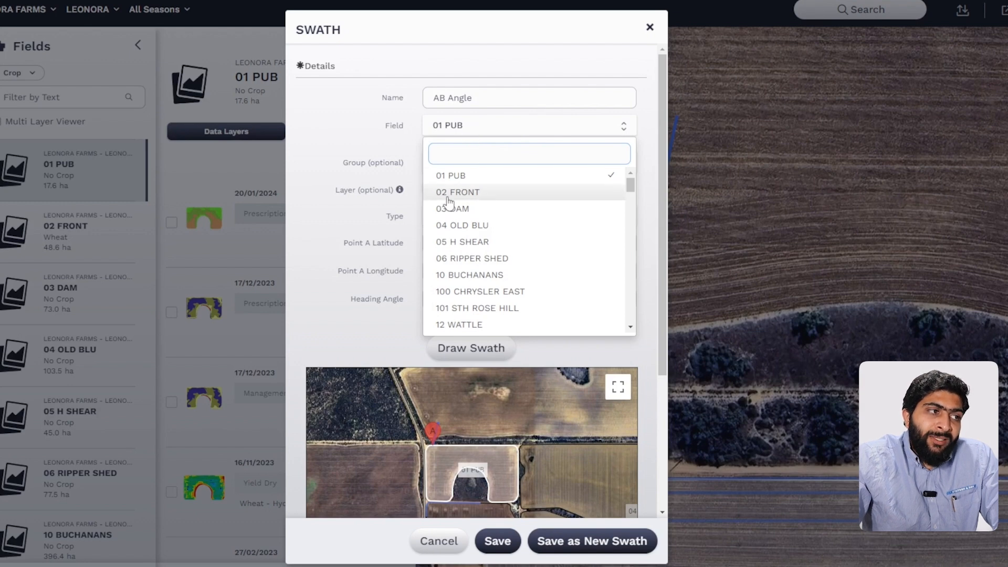
click(535, 196)
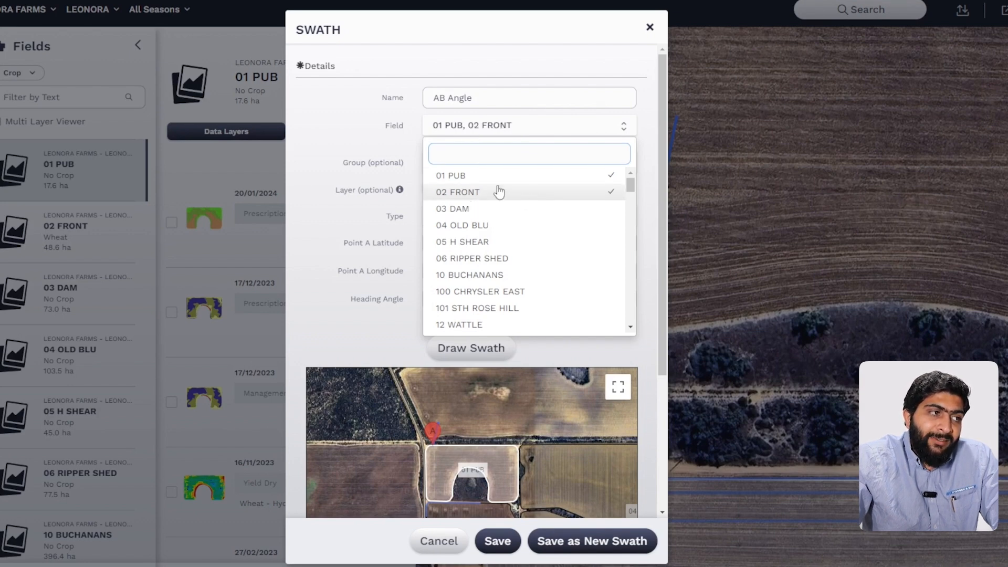
click(540, 208)
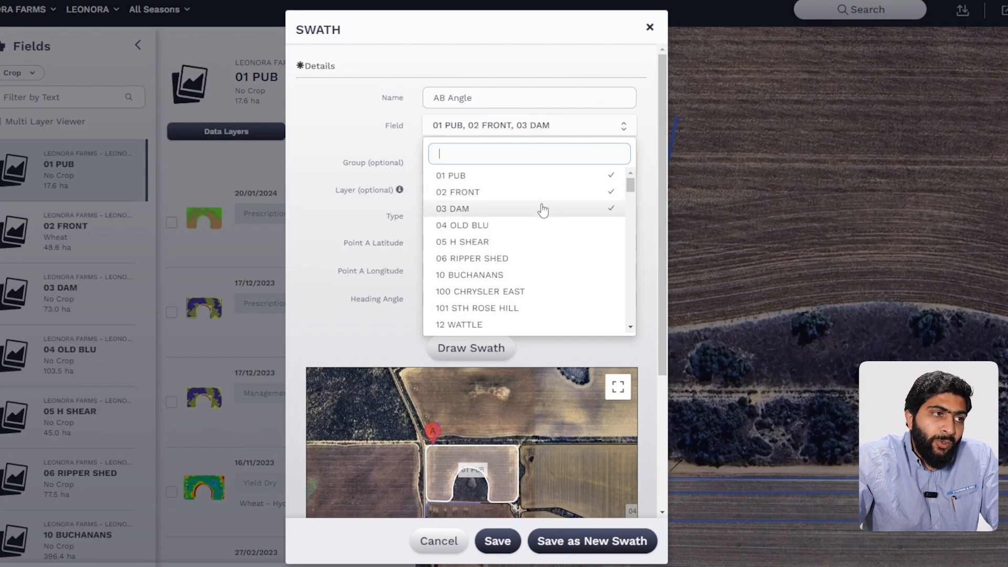
click(585, 77)
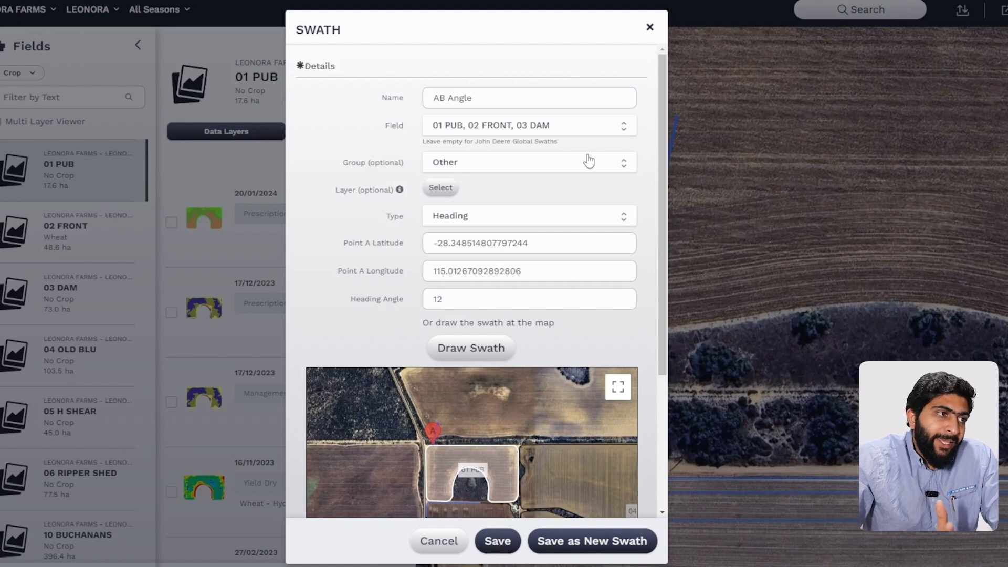
Set the swath's group to Tillage and rename it AB Angle 12.
click(532, 167)
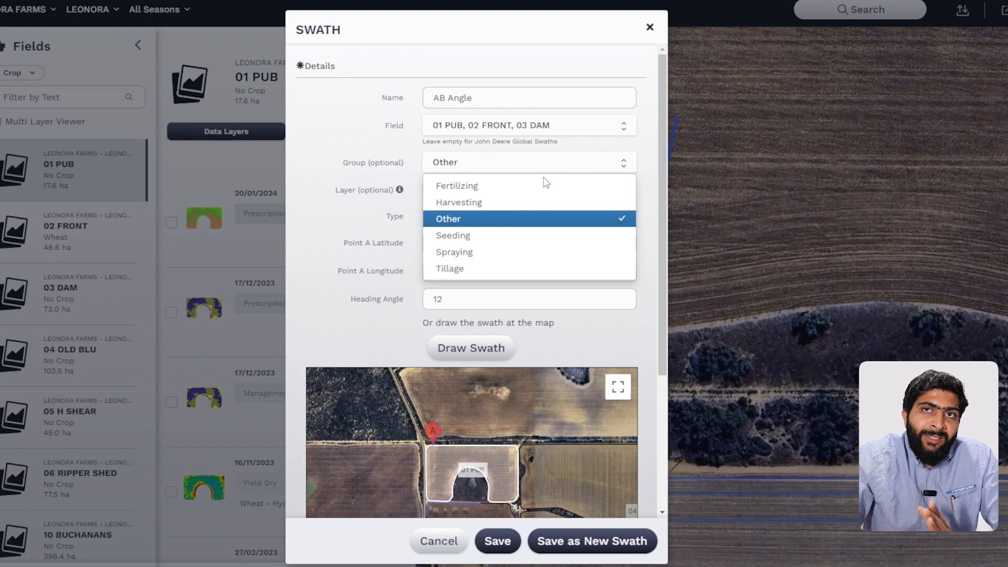
click(529, 269)
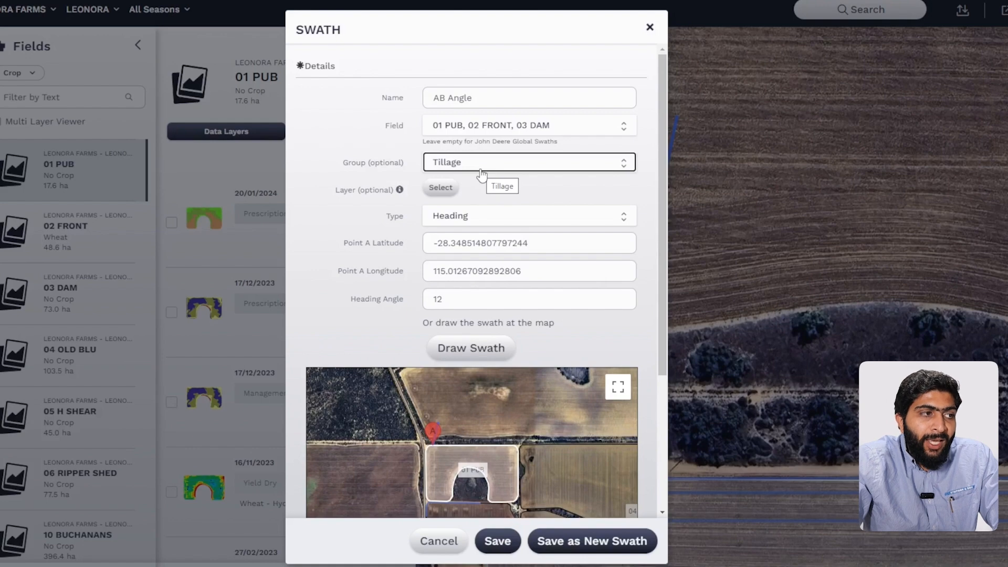
click(498, 98)
text(12)
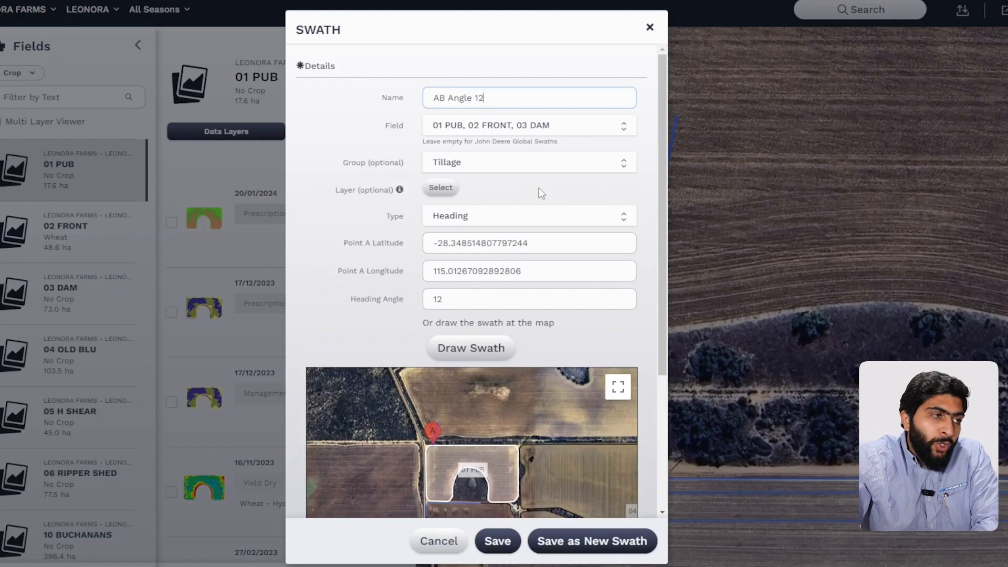
Enter a 2 m shift to the right side of the swath and save it as a new swath.
scroll(594, 323, down, 4)
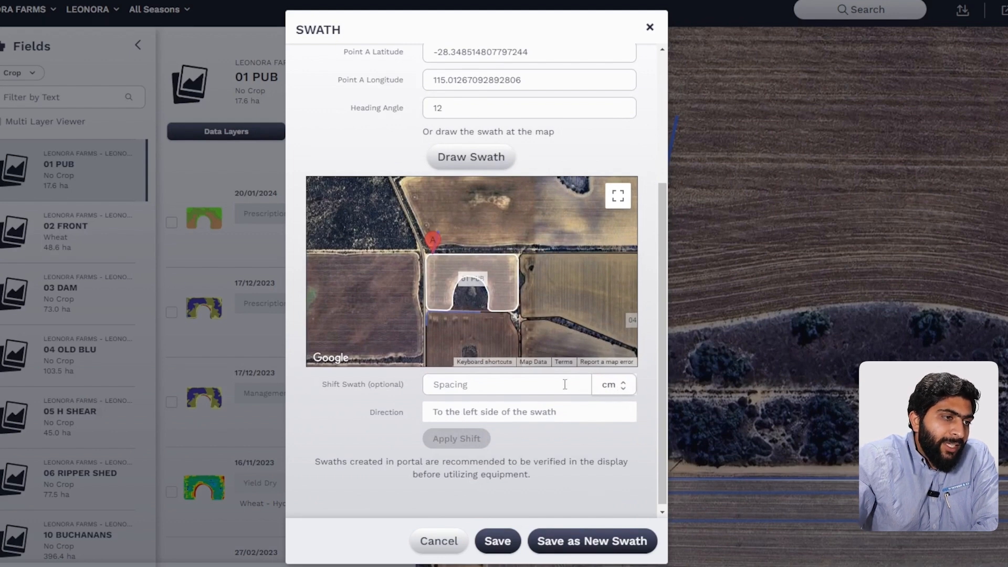
click(620, 385)
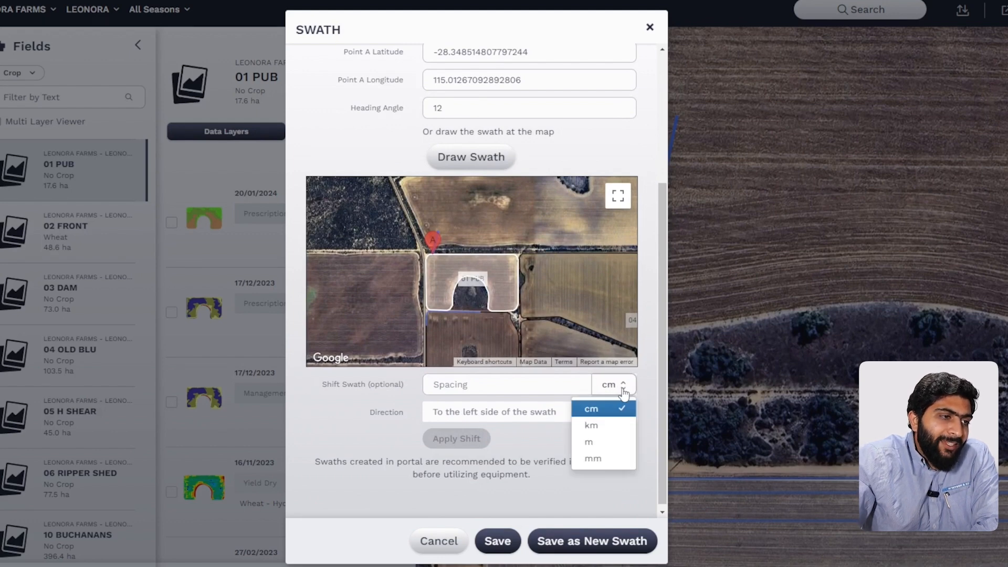
click(607, 446)
click(517, 382)
text(2)
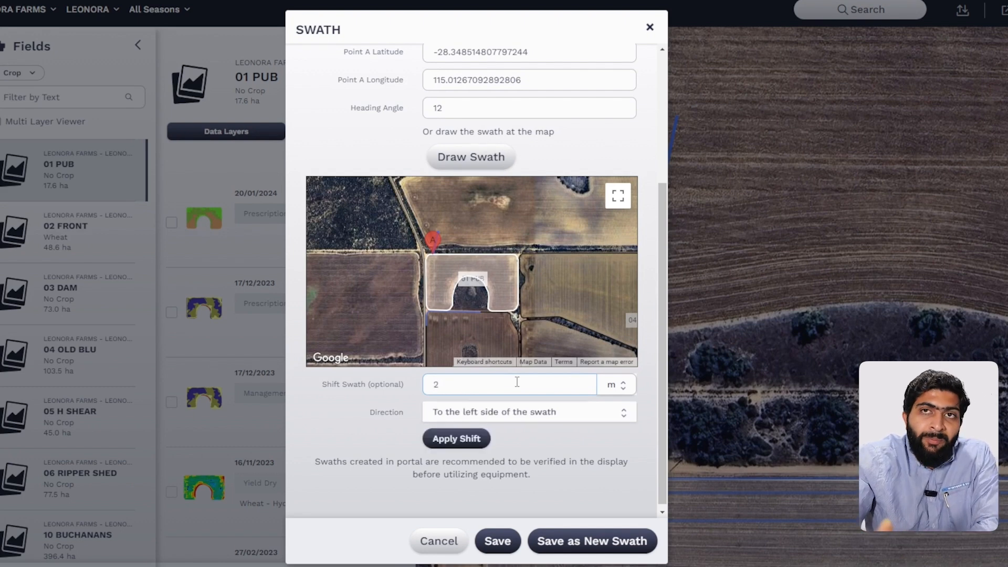
click(526, 413)
click(513, 451)
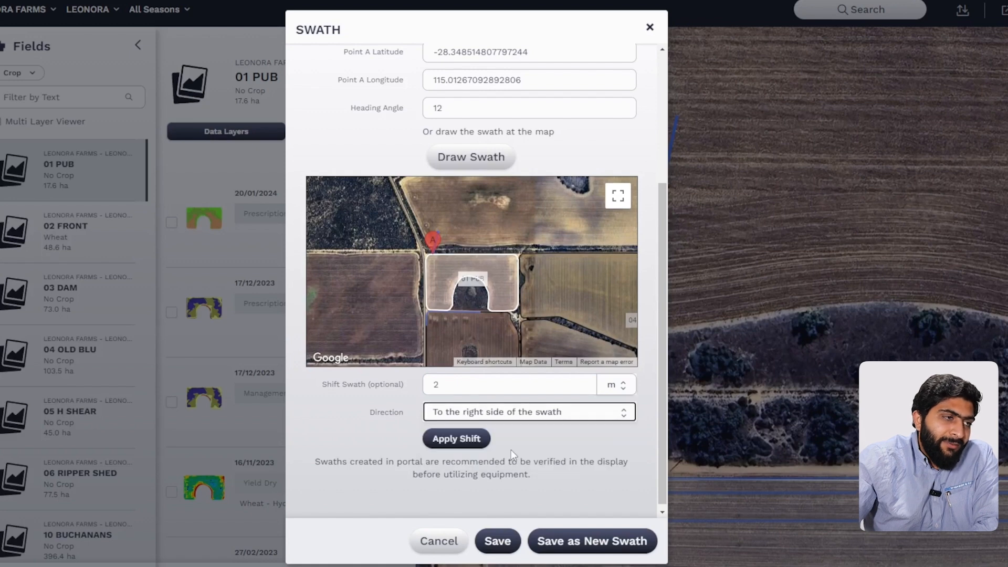
click(575, 542)
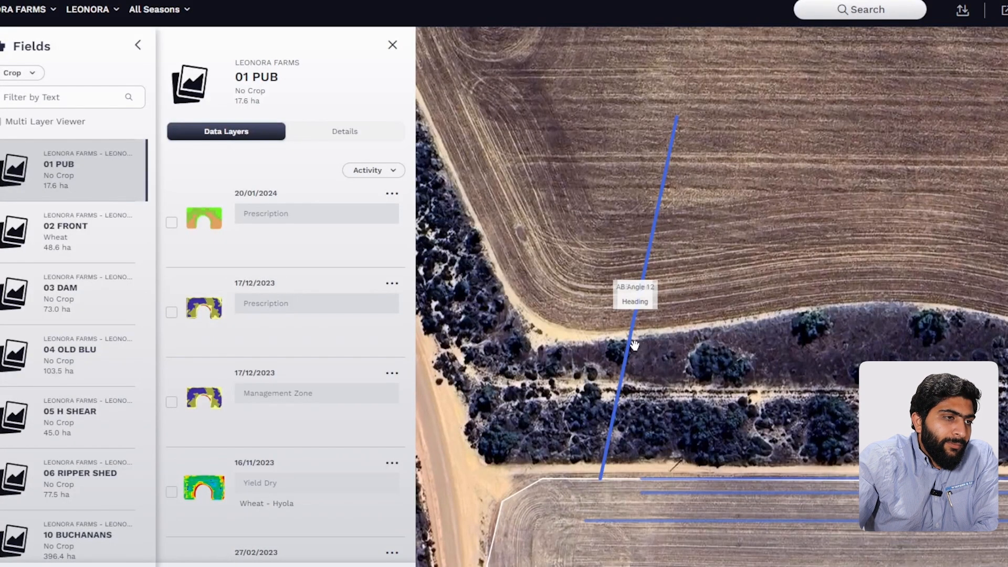
View the details of the original AB Angle heading swath from the field map and close them.
scroll(634, 345, up, 2)
click(621, 316)
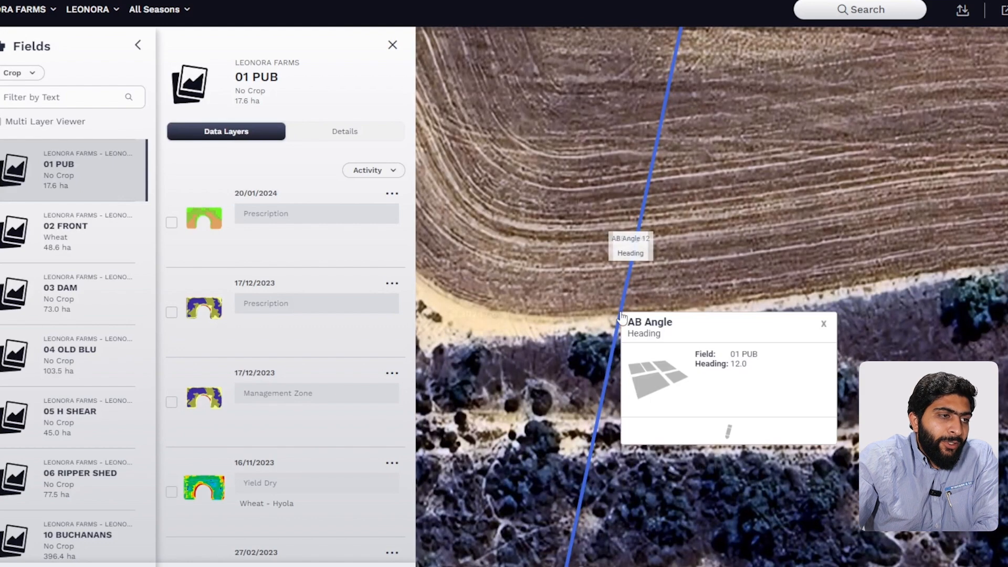
click(727, 430)
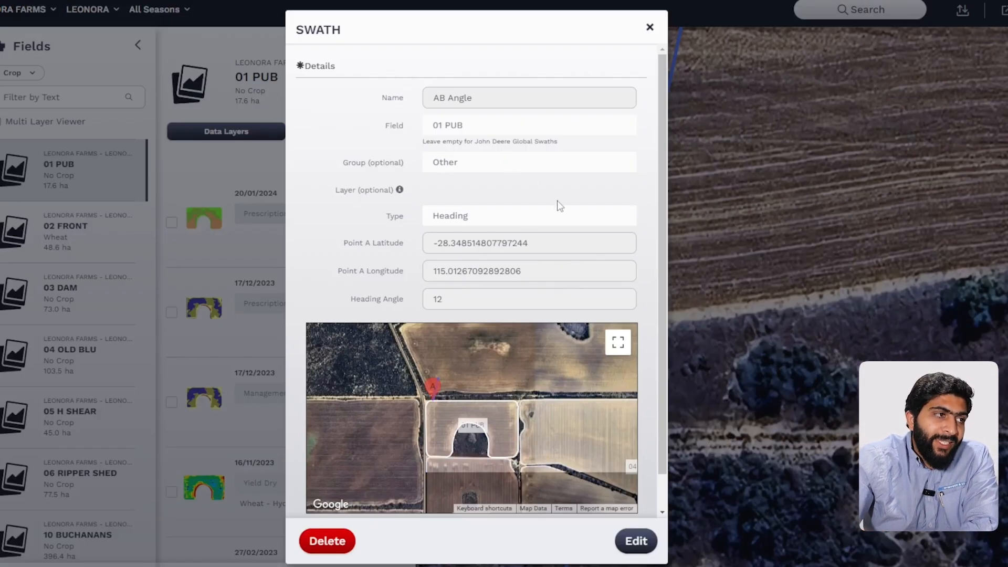
click(649, 27)
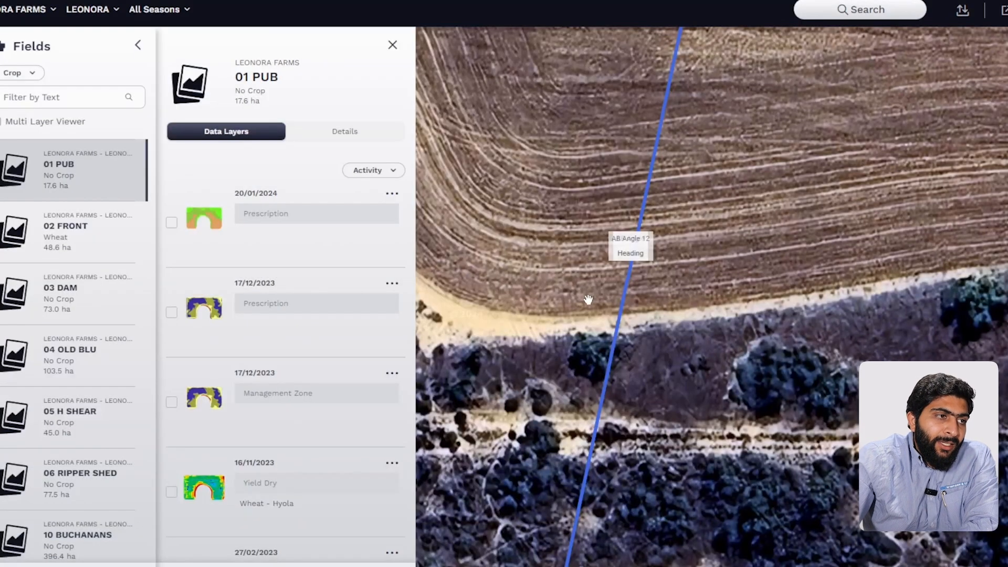
Edit the AB Angle swath, adding fields 02 FRONT, 03 DAM and 04 OLD BLU and naming it AB Angle 2.
click(628, 298)
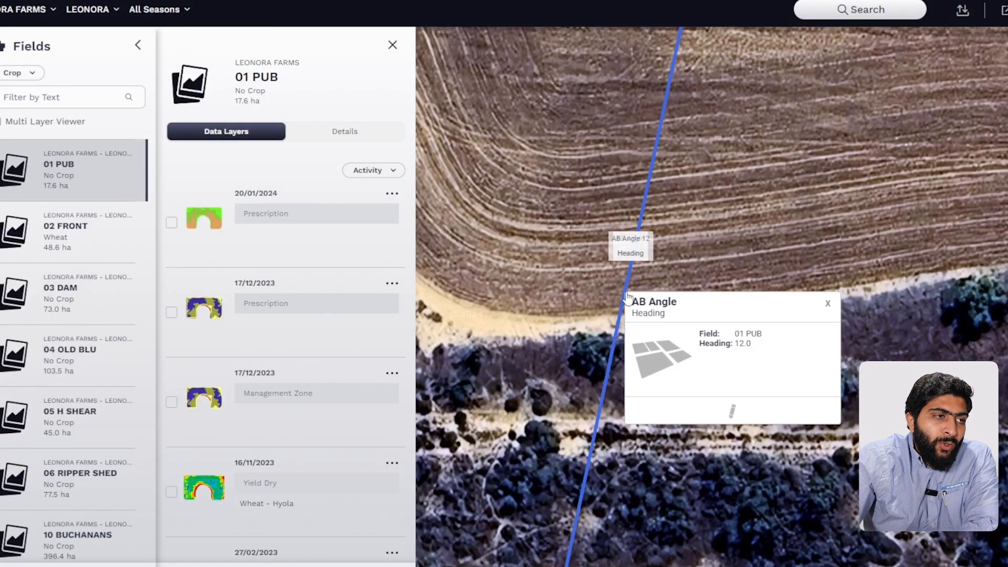
click(733, 414)
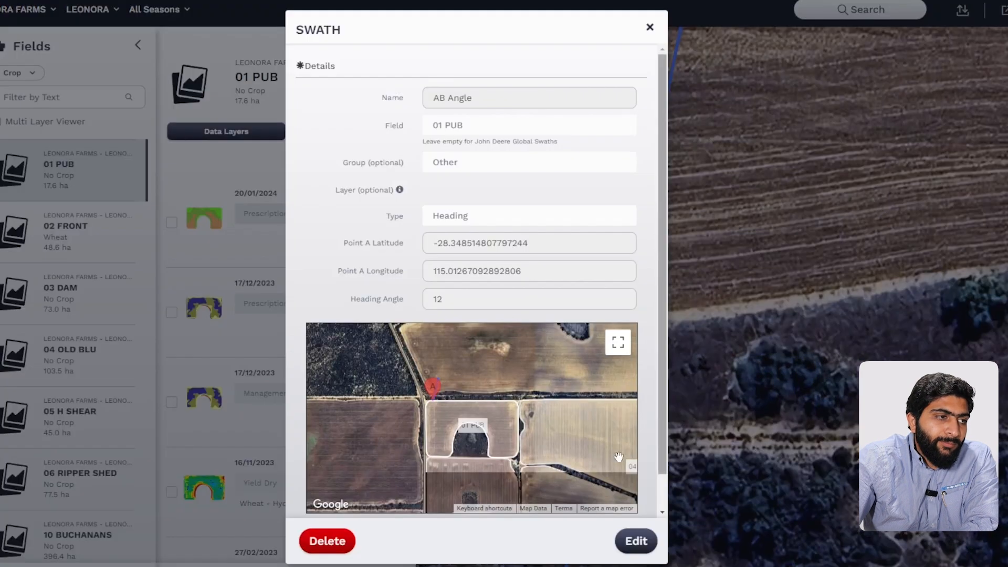
click(635, 544)
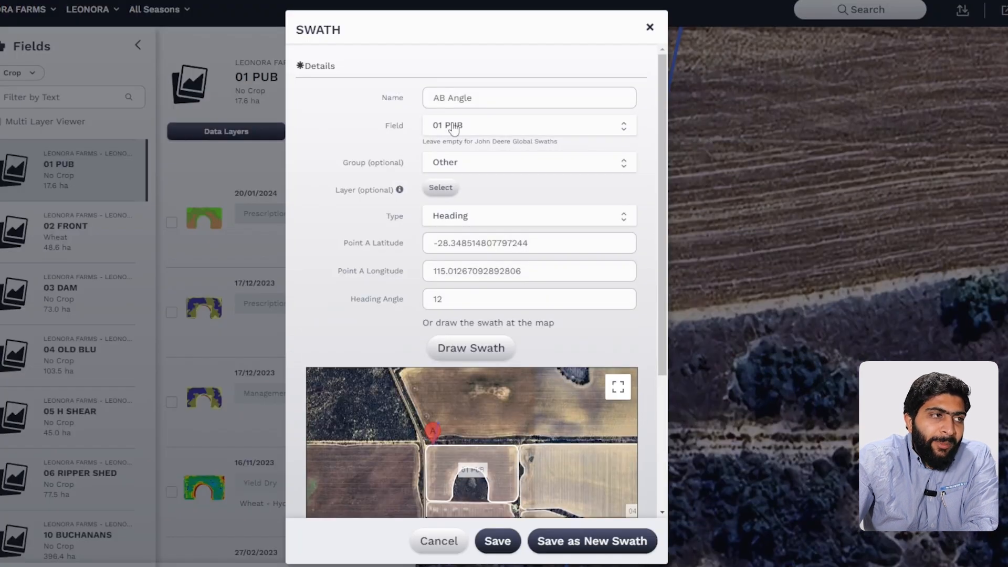
click(479, 131)
click(480, 192)
click(481, 209)
click(480, 225)
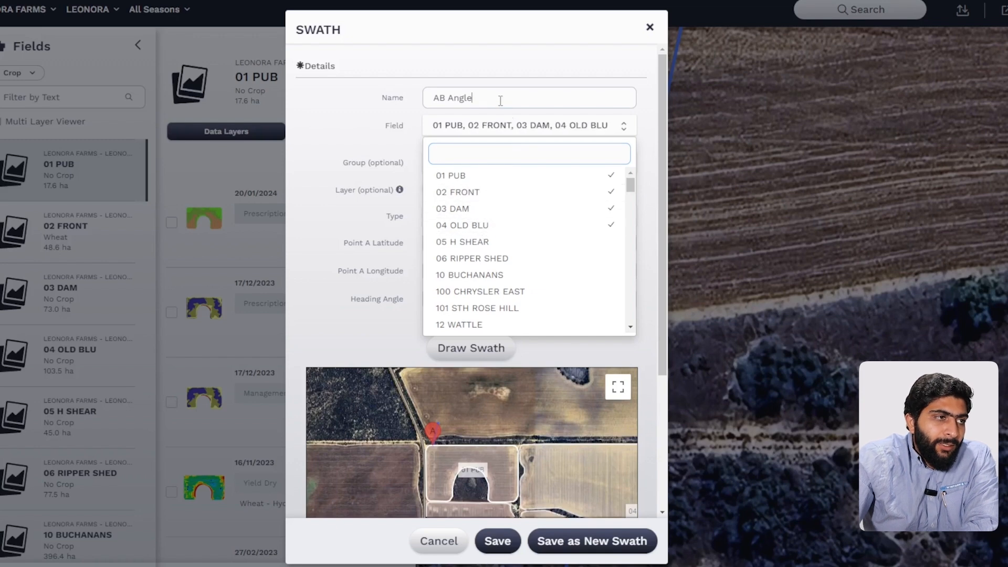
click(500, 101)
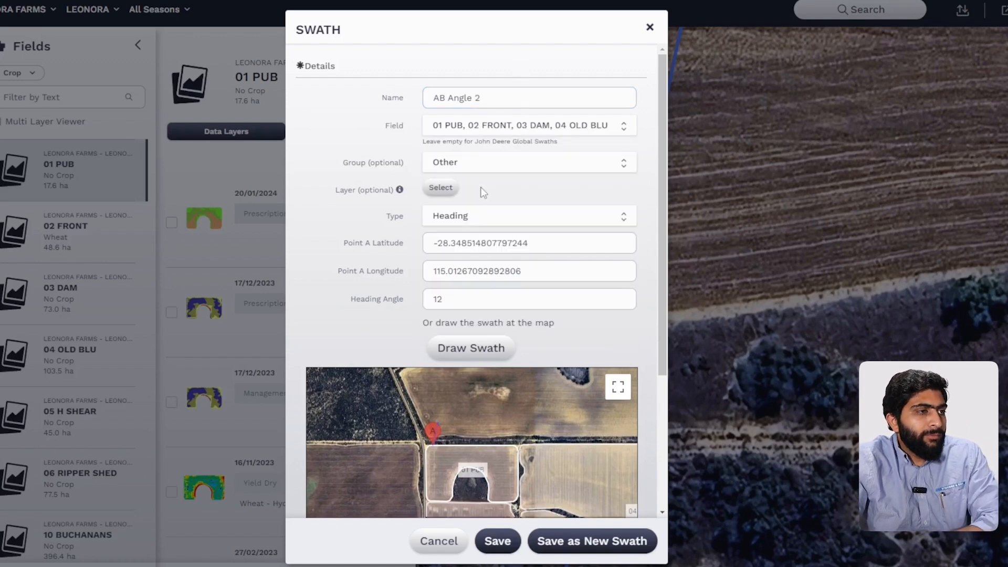
Keep the swath type as Heading and set its group to Tillage.
click(469, 216)
click(471, 221)
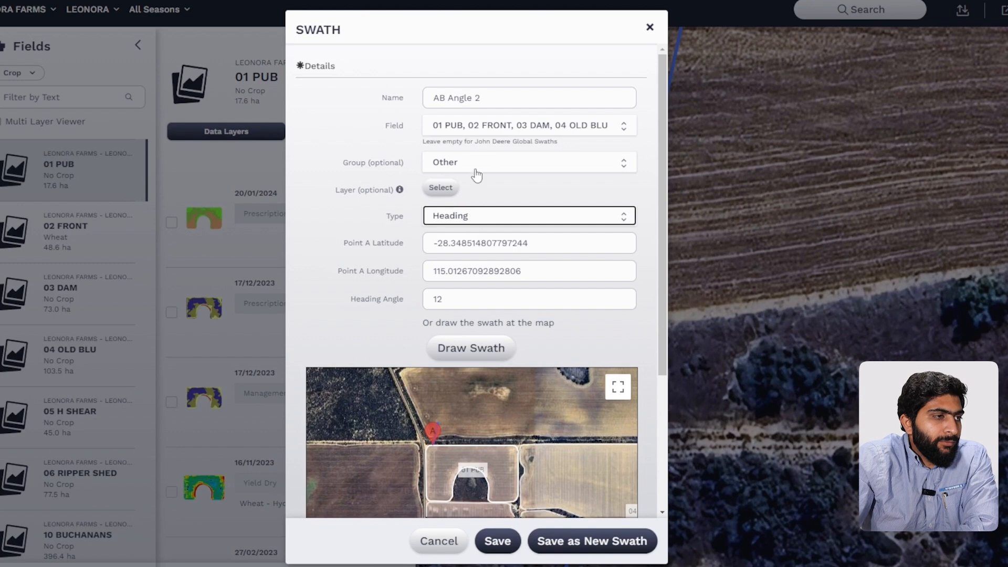
click(472, 171)
click(455, 268)
Apply a 6 m shift to the left side of the AB Angle 2 swath.
scroll(461, 370, down, 4)
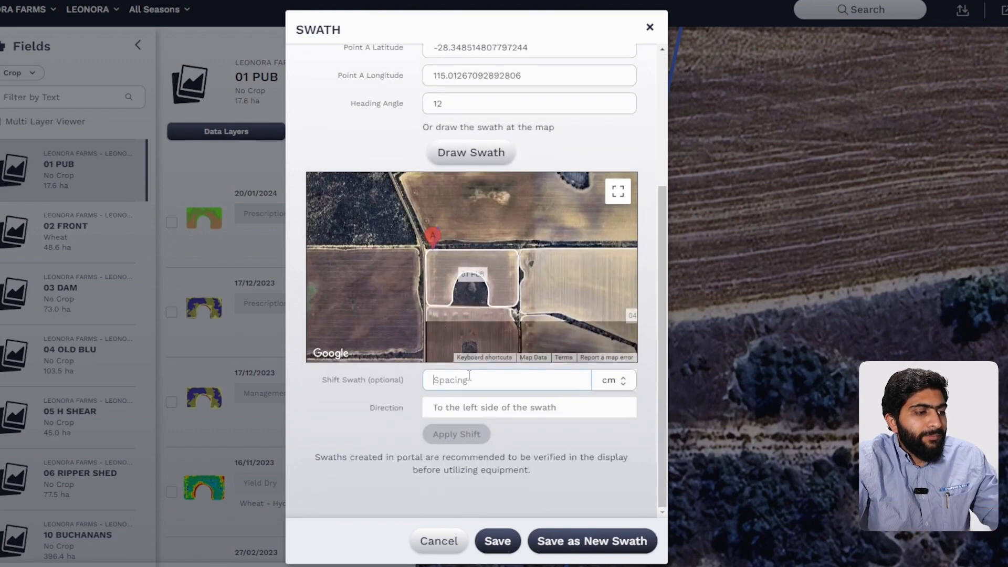
text(6)
click(623, 381)
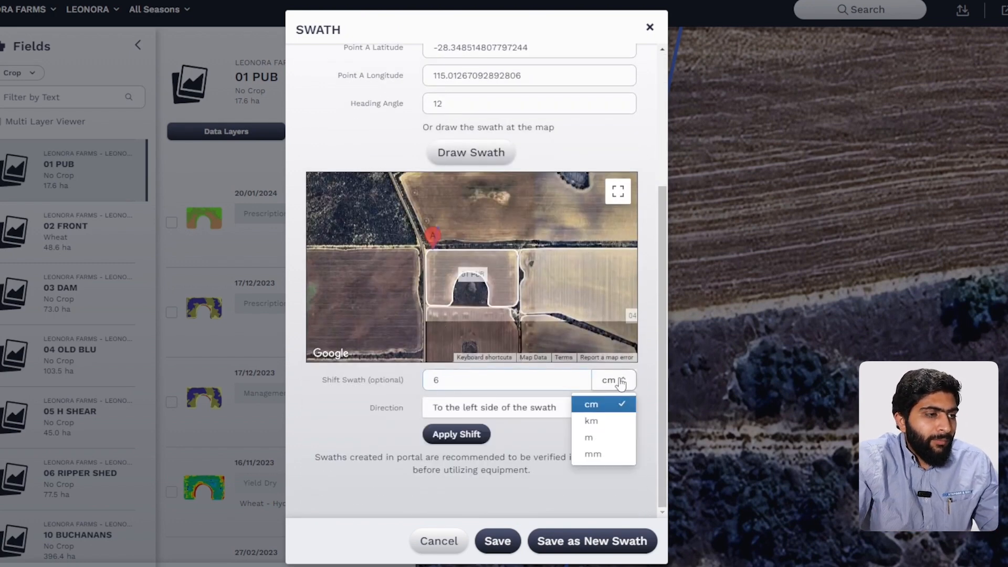
click(602, 438)
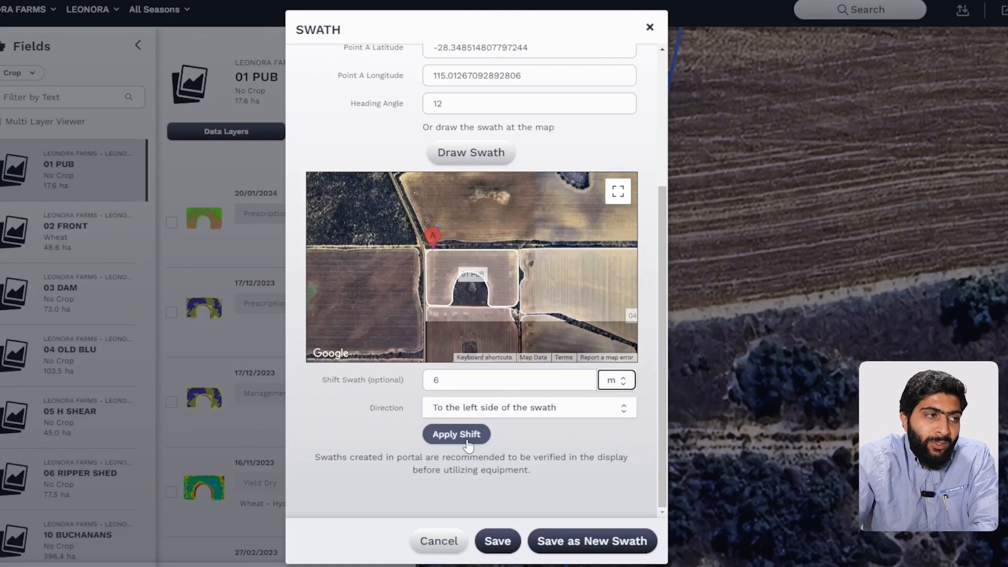
scroll(402, 258, up, 2)
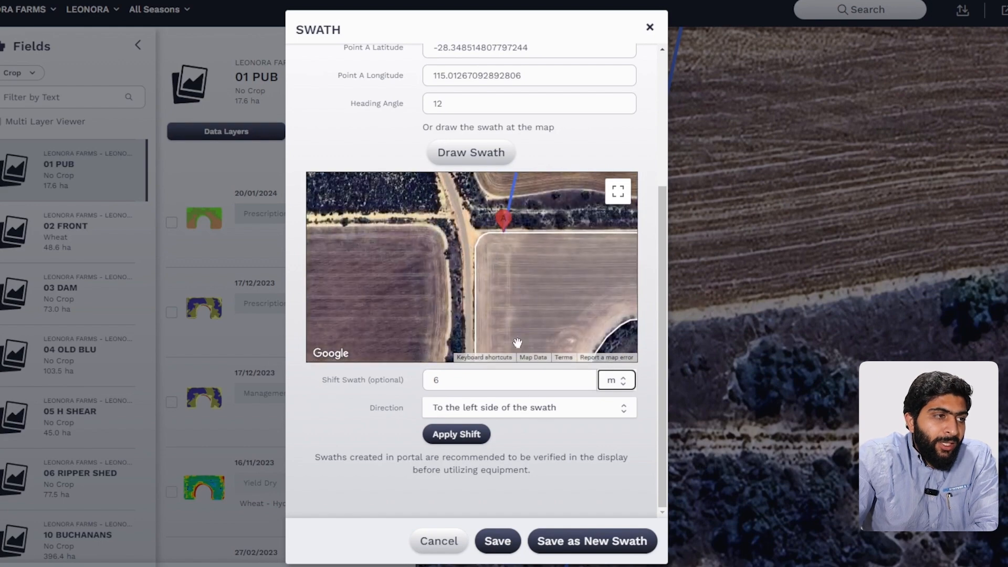
drag(482, 310, 408, 330)
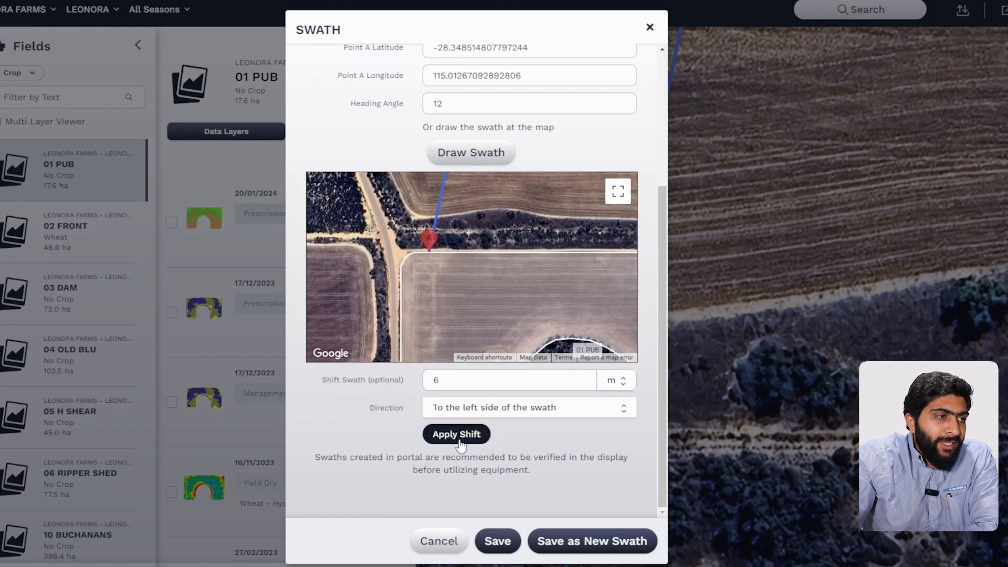
click(458, 436)
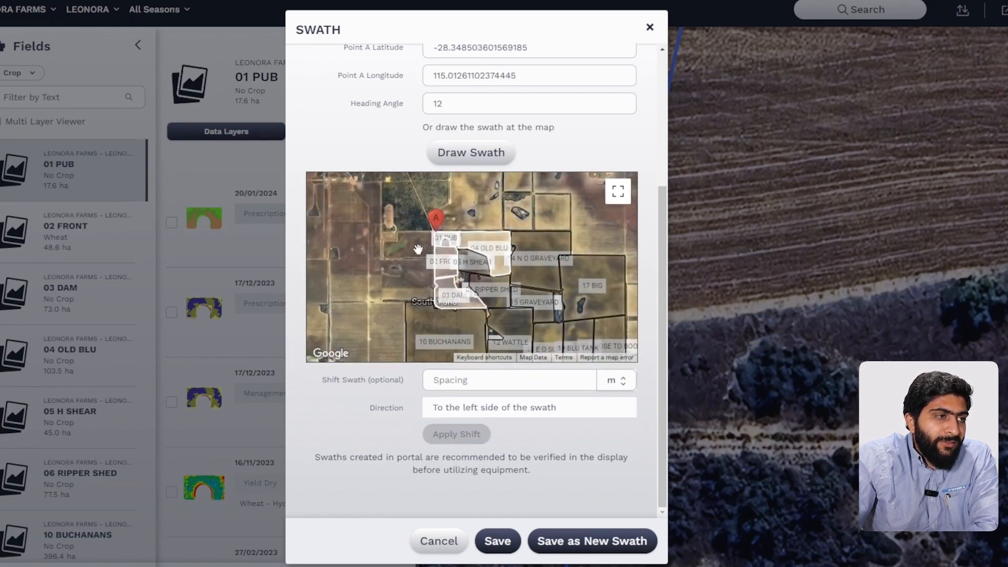
Check the shifted swath against its assigned fields, save it as a new swath and inspect its line on the field map.
scroll(417, 249, up, 2)
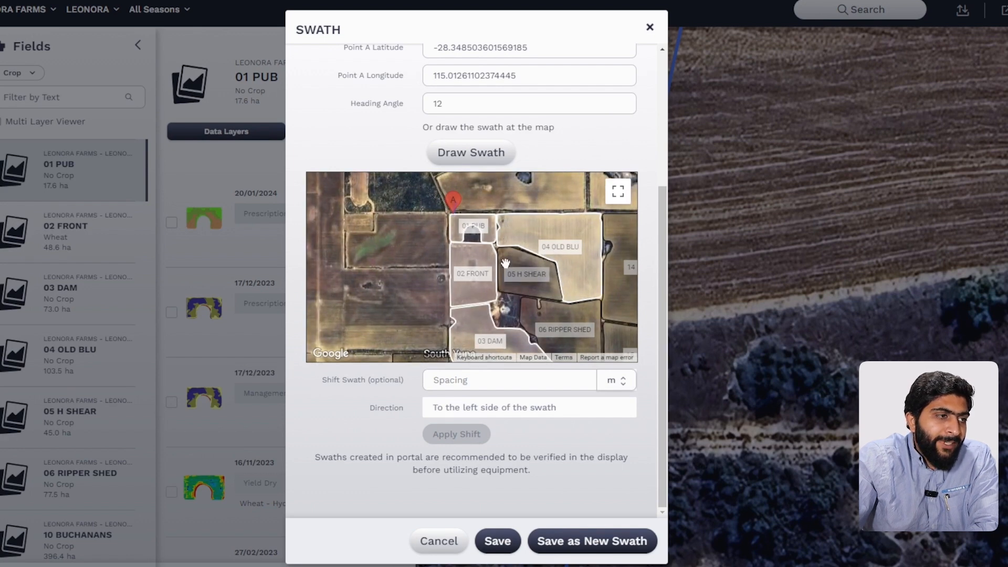
drag(449, 315, 416, 269)
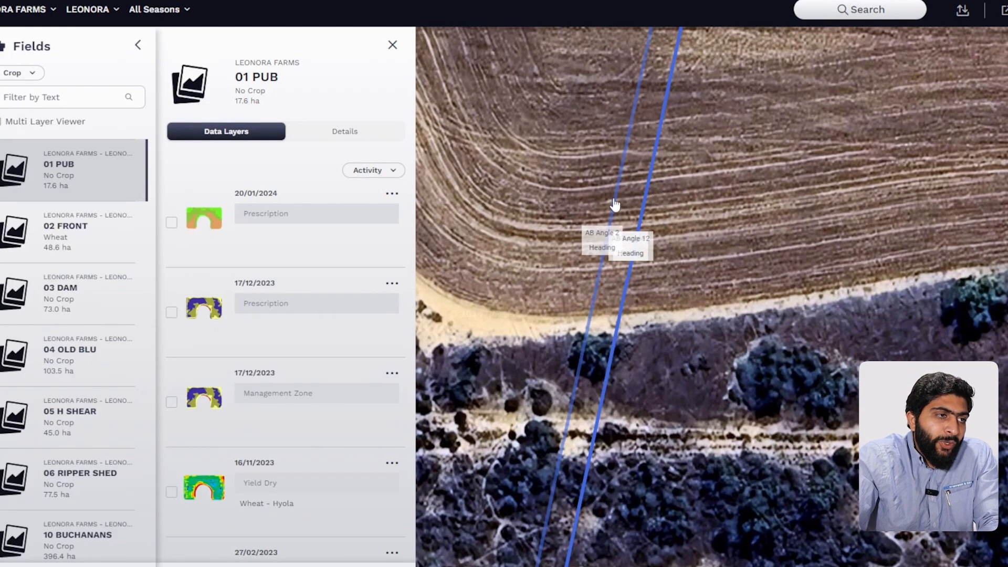
scroll(637, 276, down, 3)
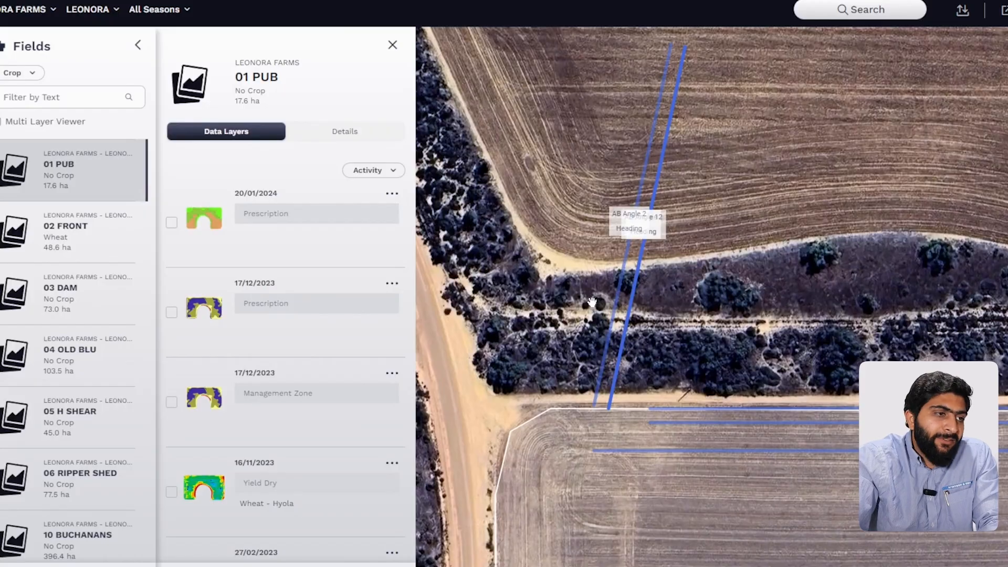
scroll(591, 339, down, 2)
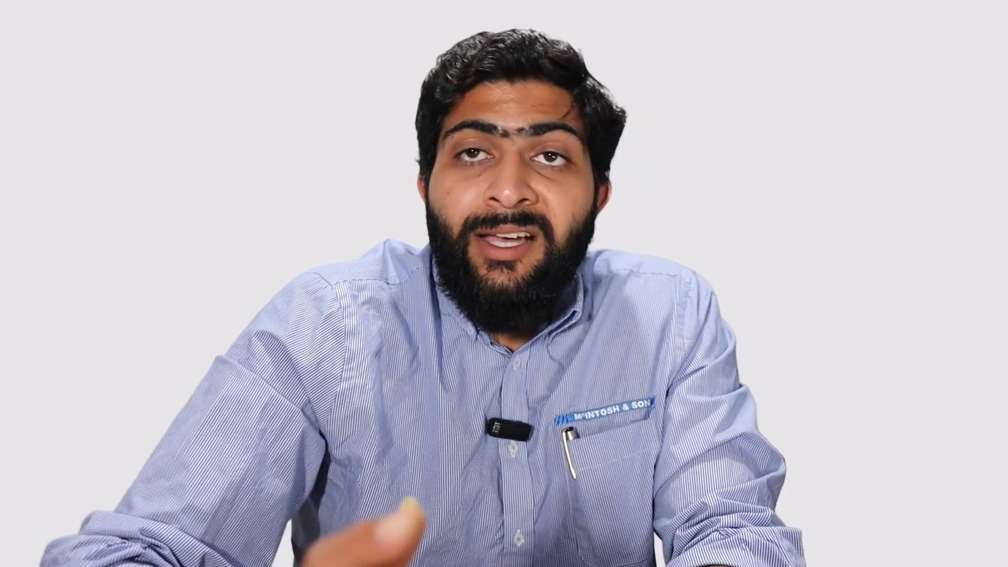